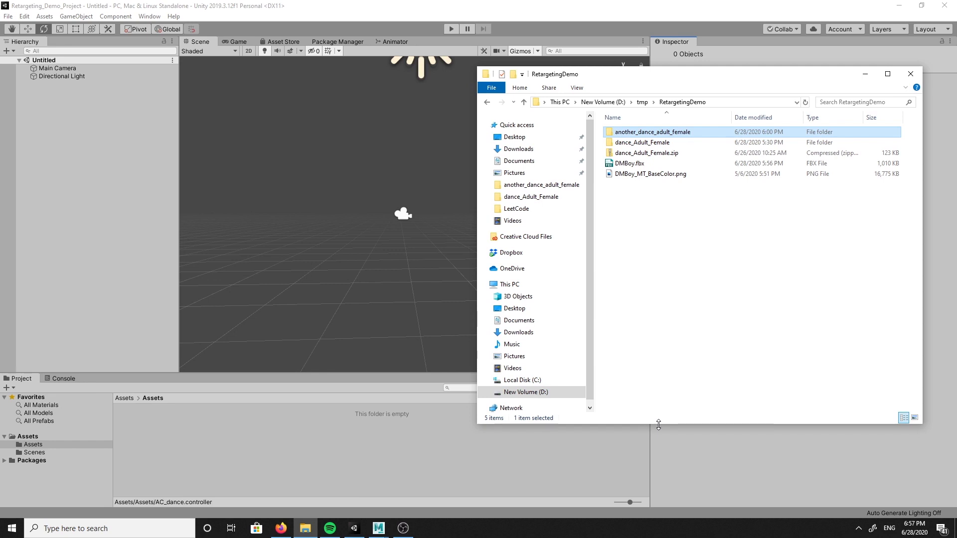
pyautogui.click(619, 164)
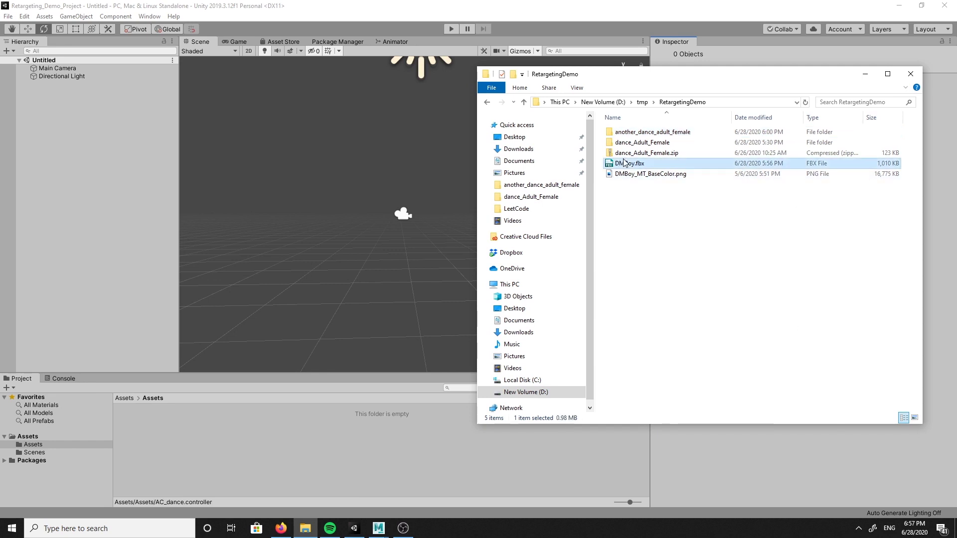
pyautogui.click(629, 153)
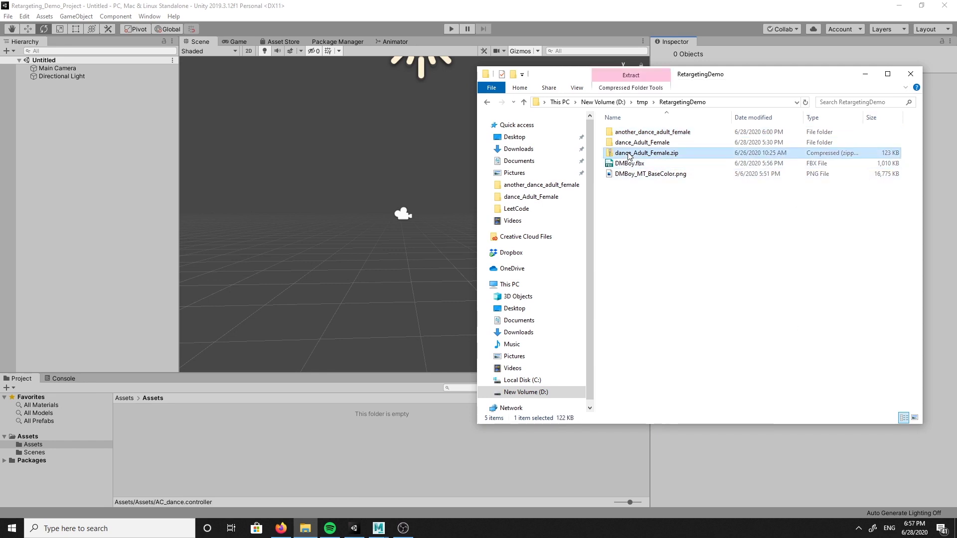
pyautogui.rightClick(686, 157)
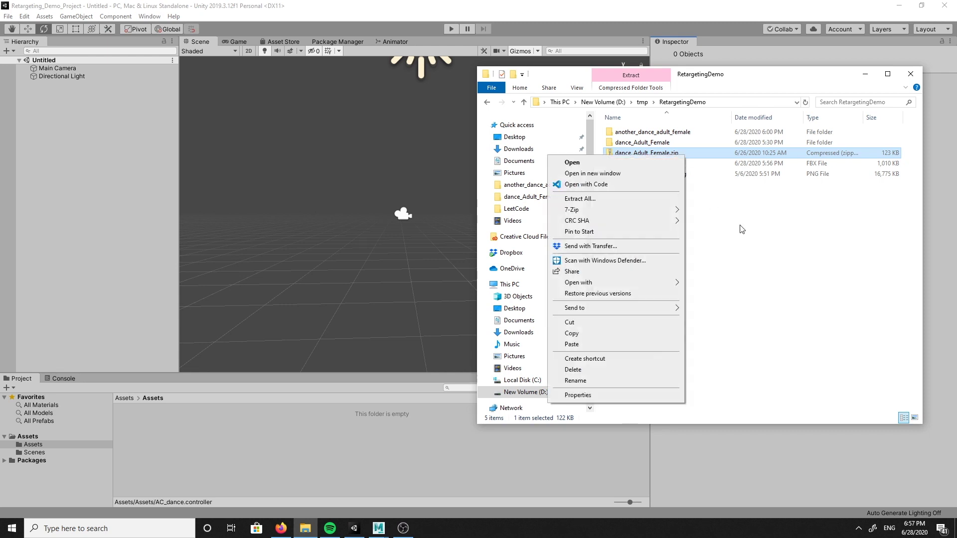
pyautogui.click(741, 228)
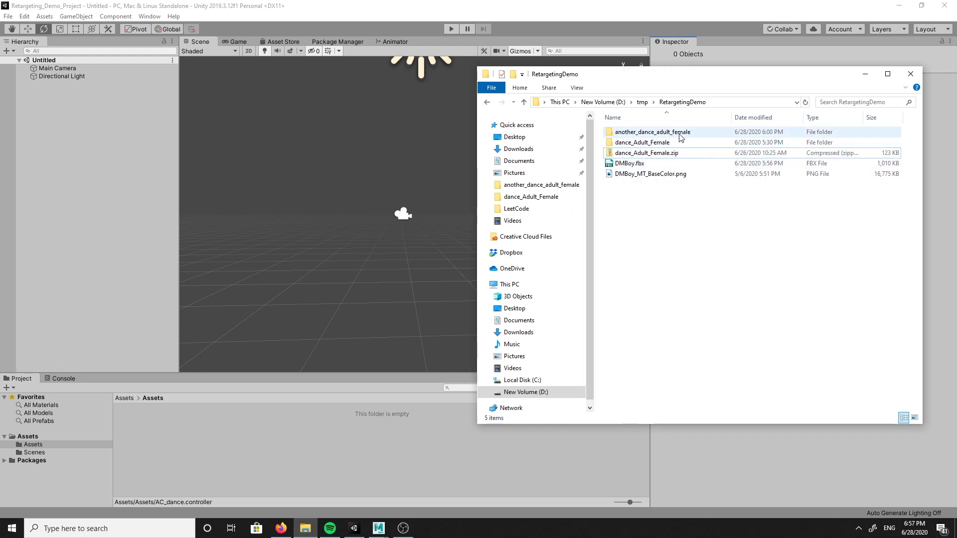
# In the dance_Adult_Female folder, preview dance_Adult_Female(includeTPose).fbx in FBX Review, examine its skeleton at the first frame, and close the preview.
pyautogui.doubleClick(648, 143)
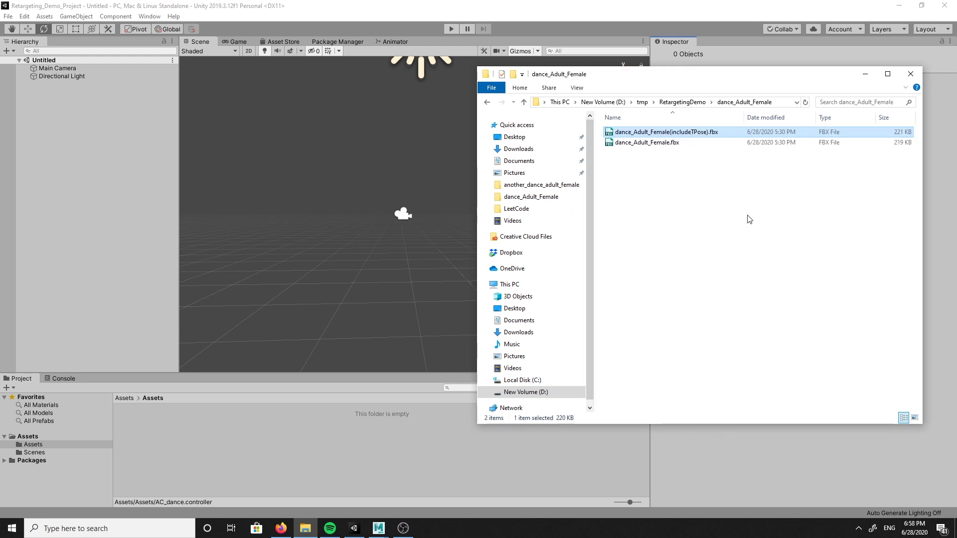
pyautogui.doubleClick(706, 133)
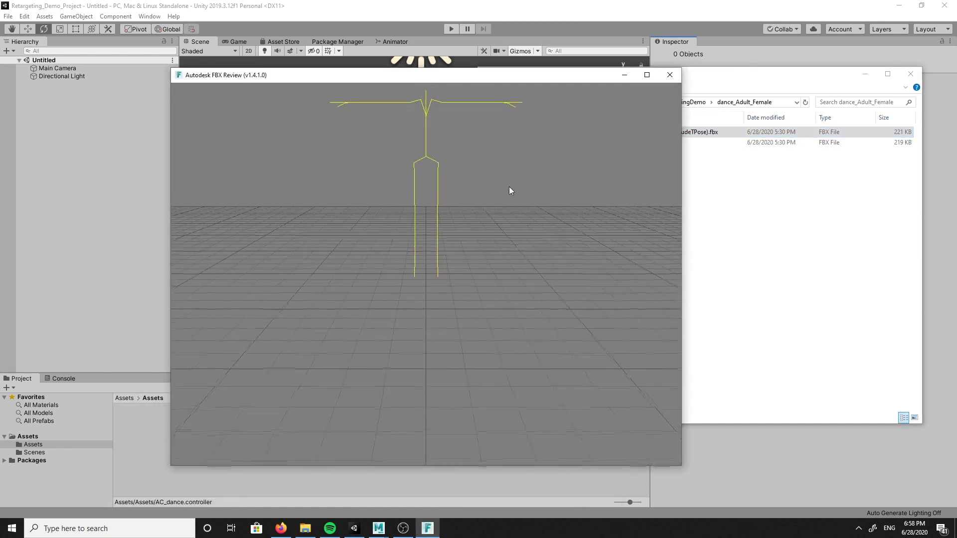
pyautogui.moveTo(496, 254); pyautogui.dragTo(447, 181)
pyautogui.moveTo(442, 199)
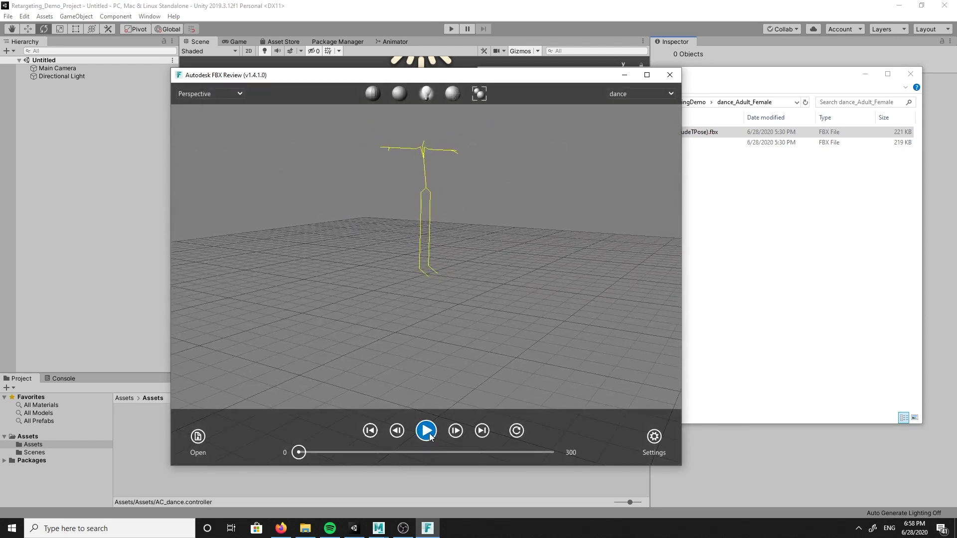
pyautogui.moveTo(297, 455)
pyautogui.mouseDown()
pyautogui.moveTo(371, 459)
pyautogui.moveTo(292, 454)
pyautogui.mouseUp()
pyautogui.moveTo(505, 218); pyautogui.dragTo(452, 186)
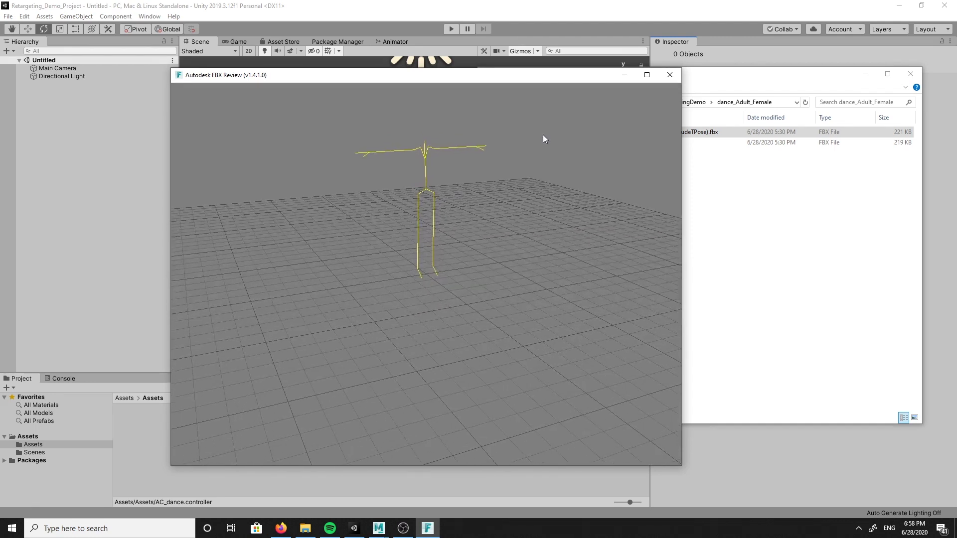
pyautogui.click(670, 75)
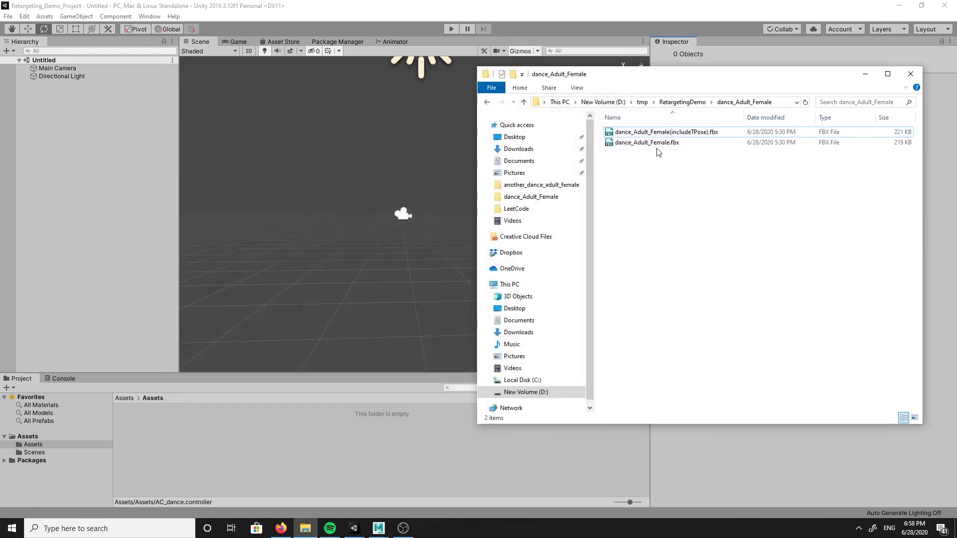
# Import dance_Adult_Female(includeTPose).fbx from File Explorer into the Unity project's Assets folder.
pyautogui.click(646, 132)
pyautogui.moveTo(645, 132); pyautogui.dragTo(188, 443)
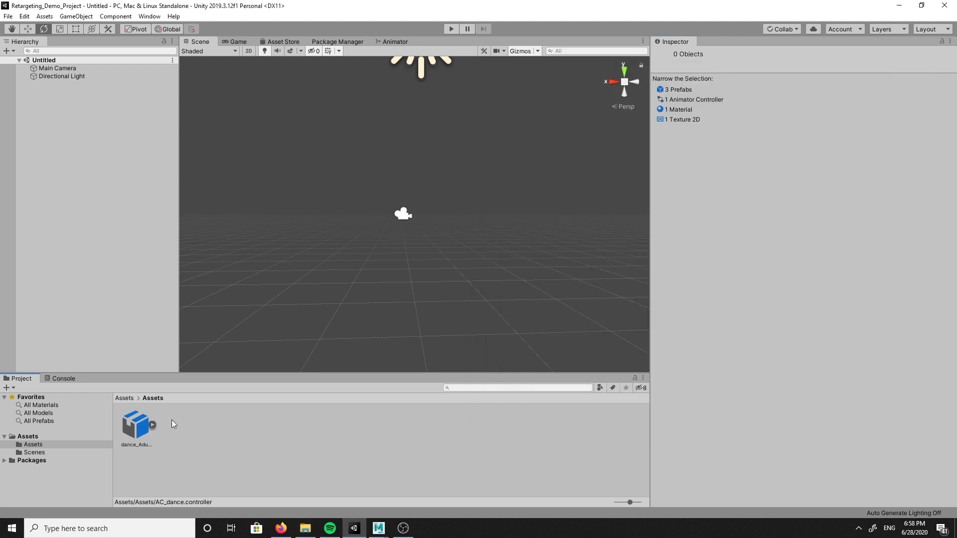
pyautogui.click(133, 425)
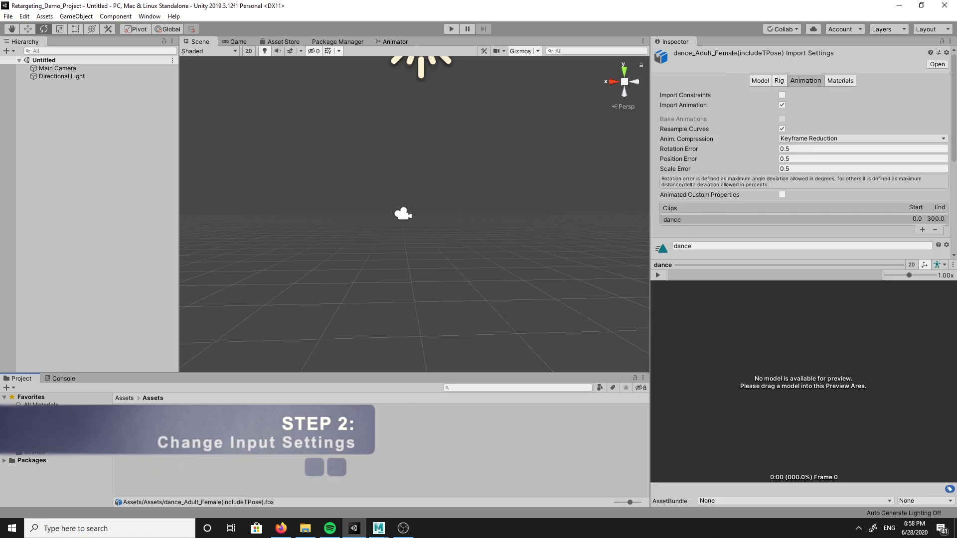
pyautogui.click(178, 432)
# Set the imported dance model's rig animation type to Humanoid and apply the import settings.
pyautogui.click(135, 426)
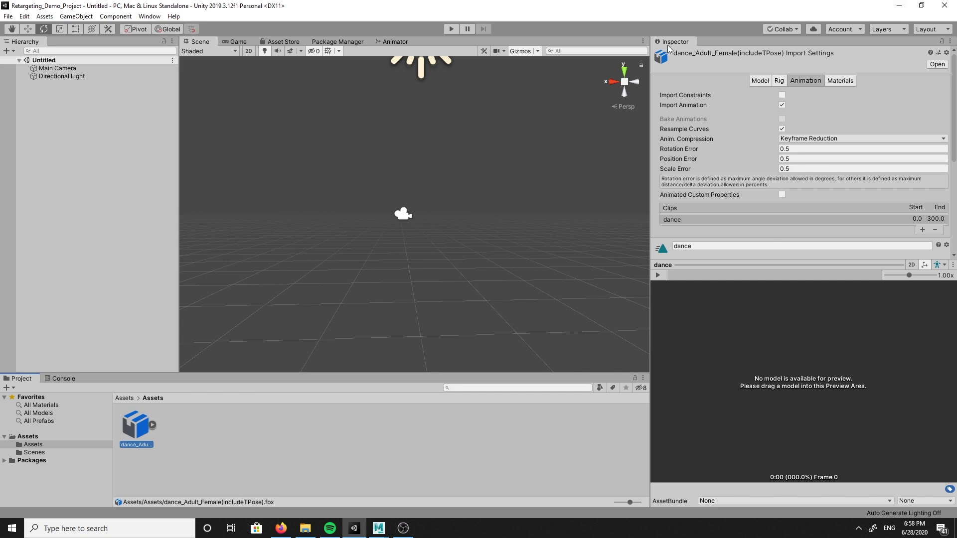
pyautogui.click(779, 82)
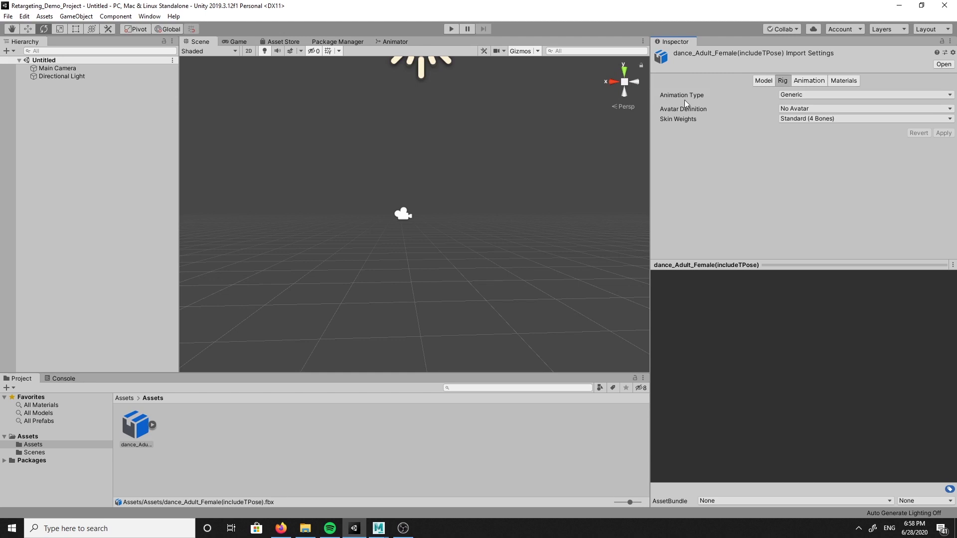
pyautogui.click(804, 94)
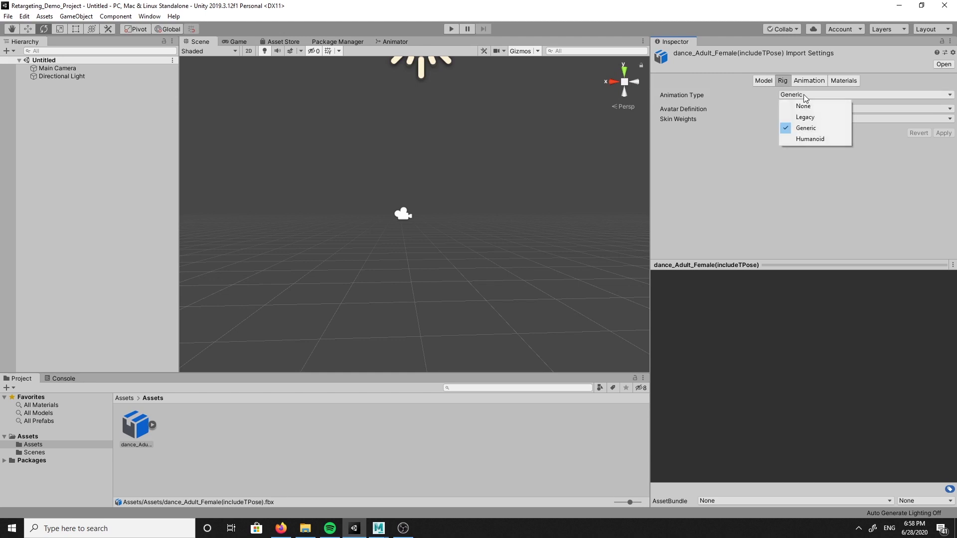
pyautogui.click(797, 141)
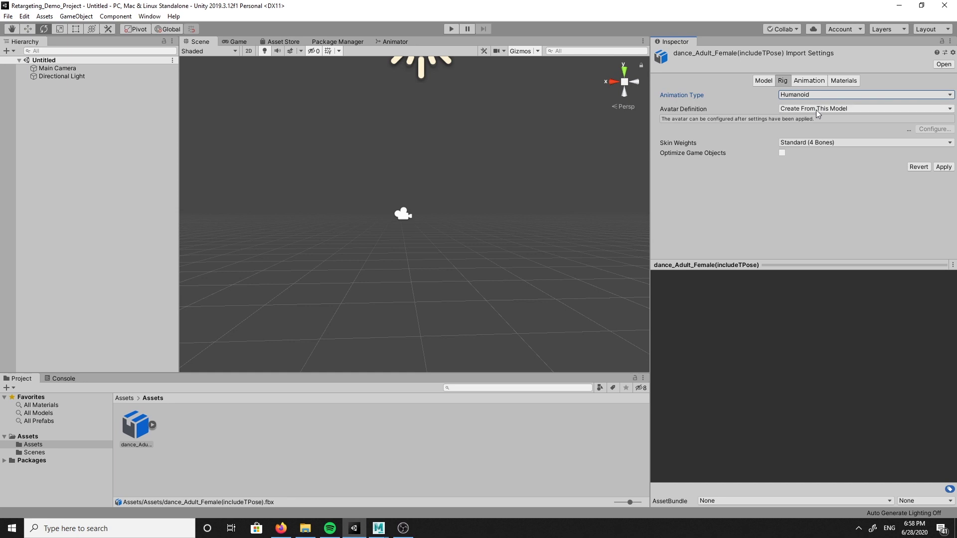
pyautogui.click(948, 167)
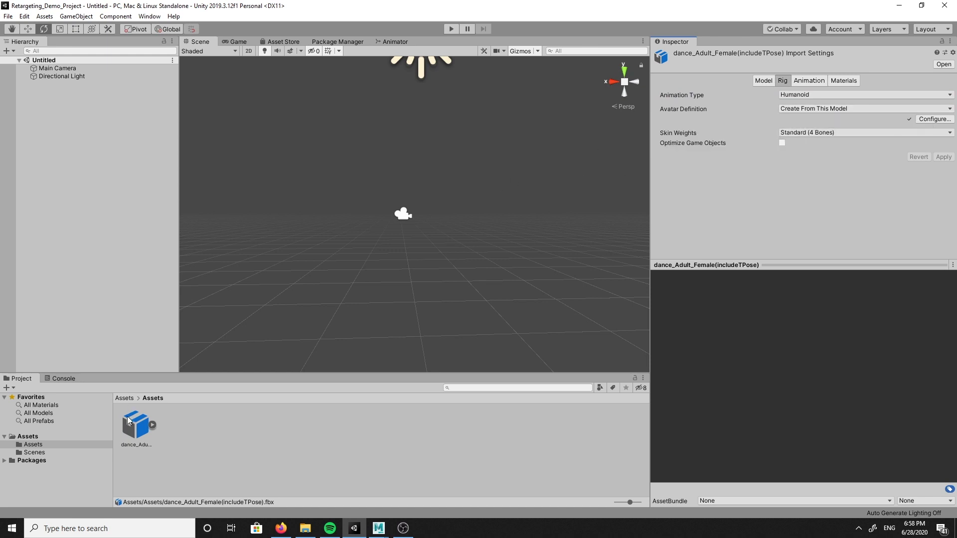
# Open the dance model's avatar configuration, examine the skeleton pose and the bone mapping of body, arms and legs, and finish the configuration.
pyautogui.click(932, 120)
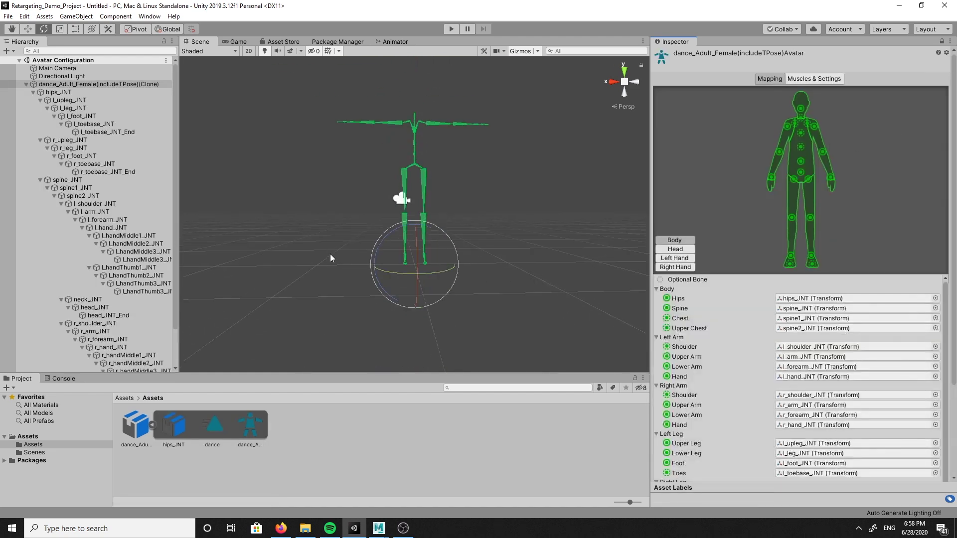
pyautogui.keyDown('alt'); pyautogui.moveTo(330, 253); pyautogui.dragTo(540, 225); pyautogui.keyUp('alt')
pyautogui.keyDown('alt'); pyautogui.moveTo(448, 129); pyautogui.dragTo(404, 177); pyautogui.keyUp('alt')
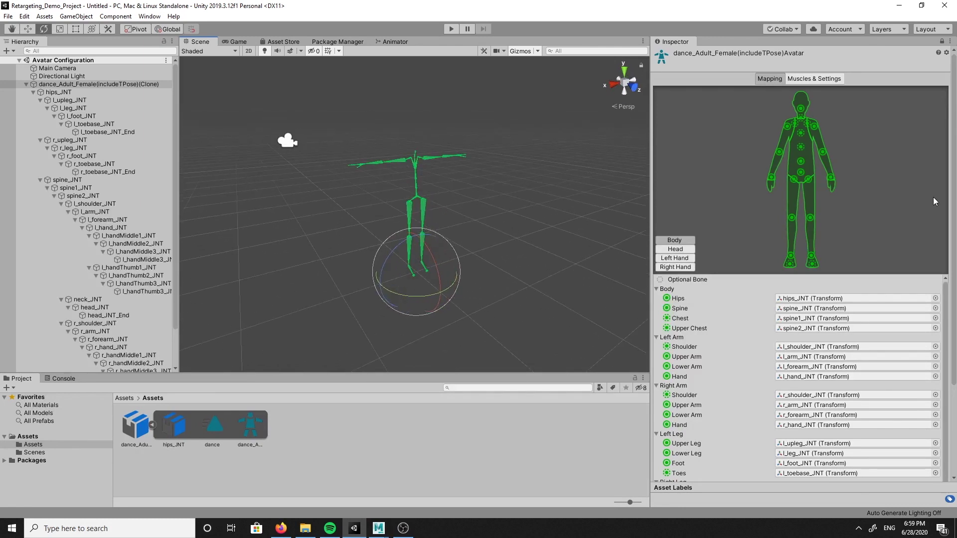
pyautogui.scroll(-1, 827, 388)
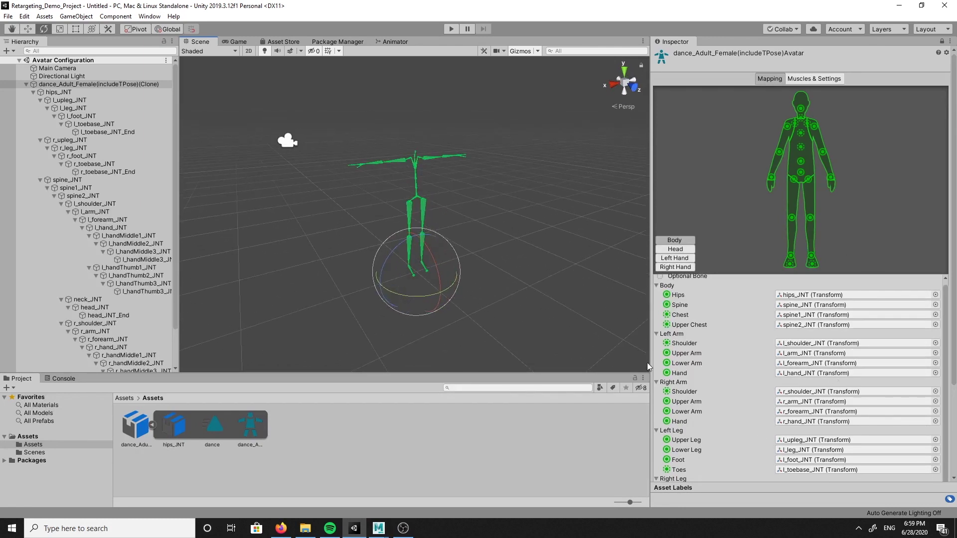
pyautogui.moveTo(955, 349); pyautogui.dragTo(955, 394)
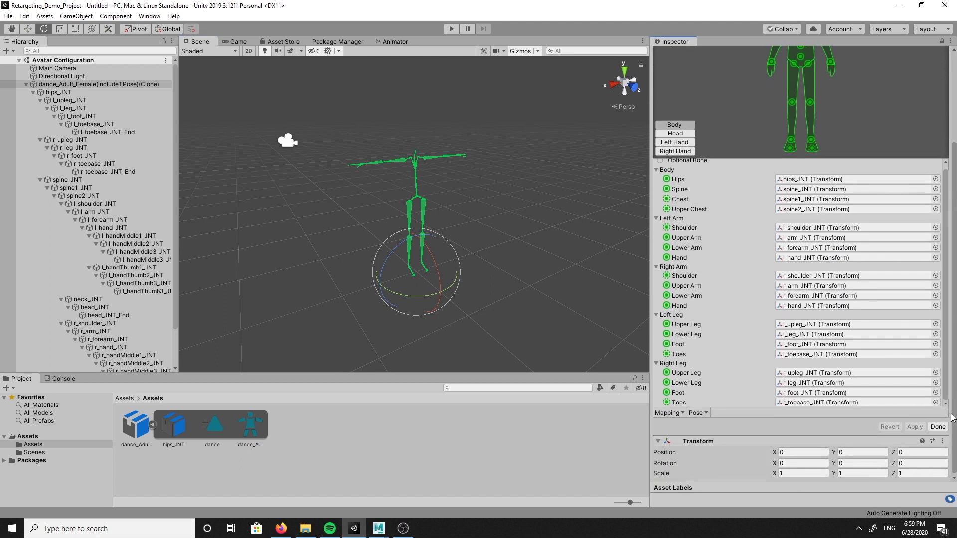
pyautogui.click(936, 428)
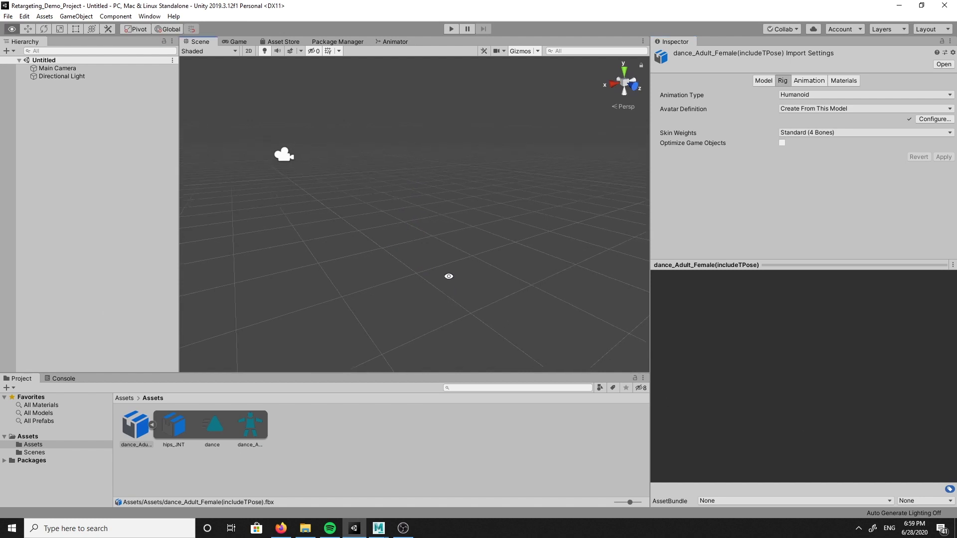
# Set the start frame of the dance animation clip to 1 and apply the animation import settings.
pyautogui.click(153, 424)
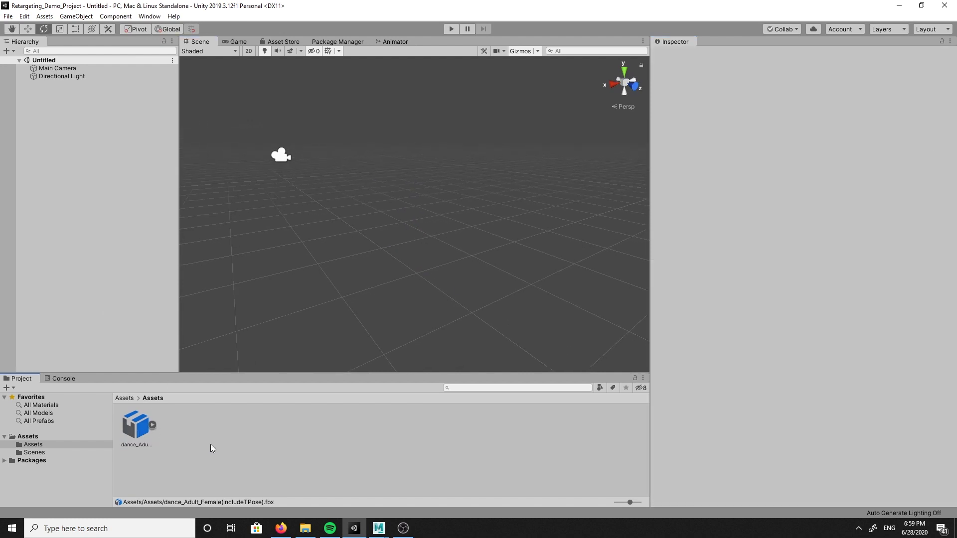
pyautogui.scroll(-2, 331, 270)
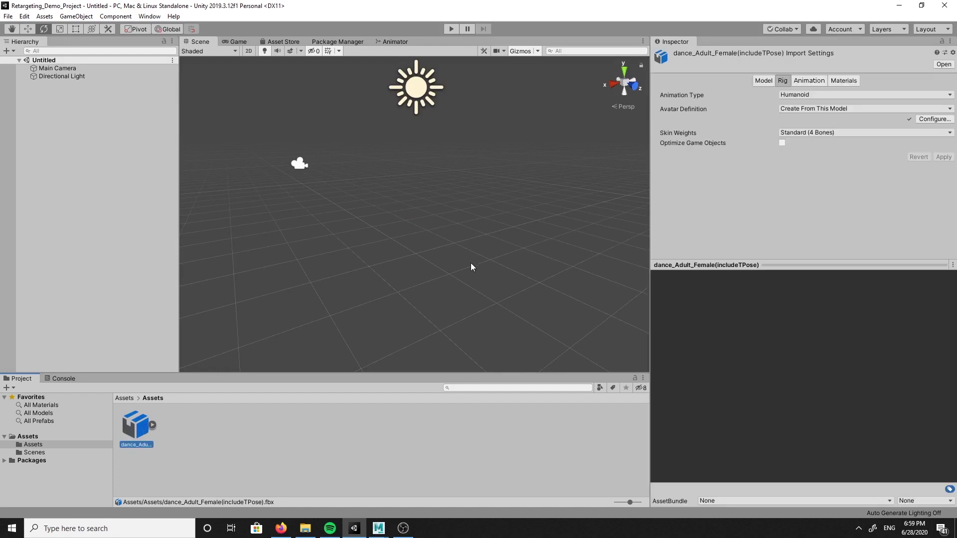
pyautogui.click(809, 81)
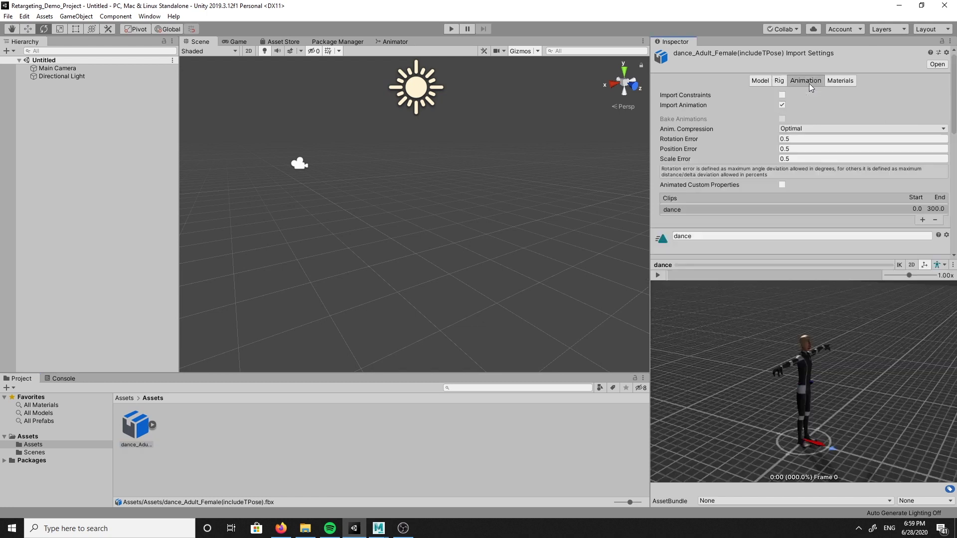
pyautogui.scroll(-5, 740, 157)
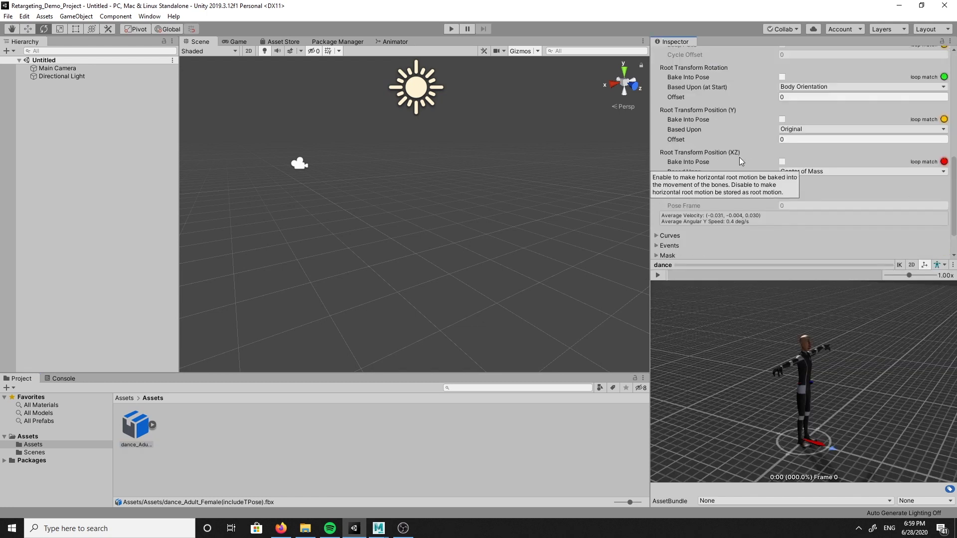
pyautogui.scroll(2, 722, 111)
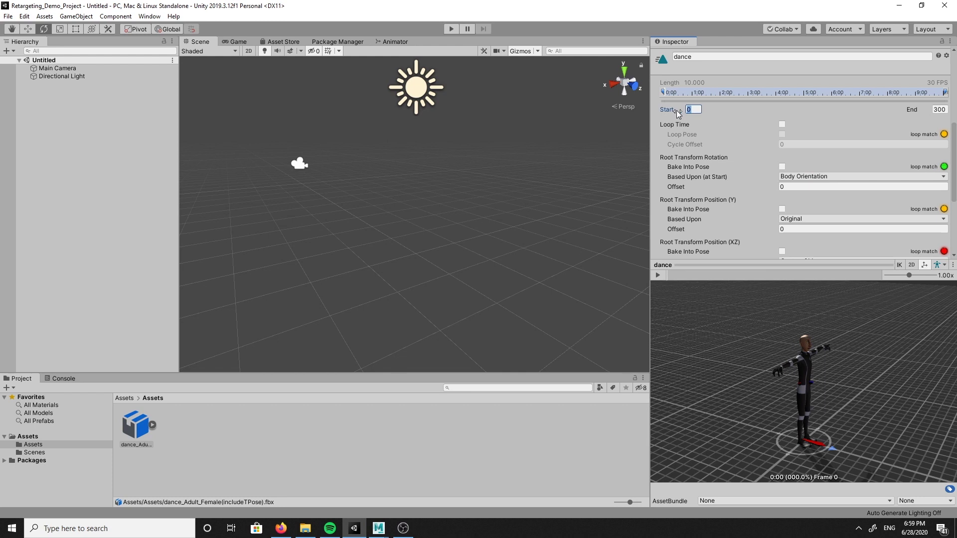
pyautogui.write('1')
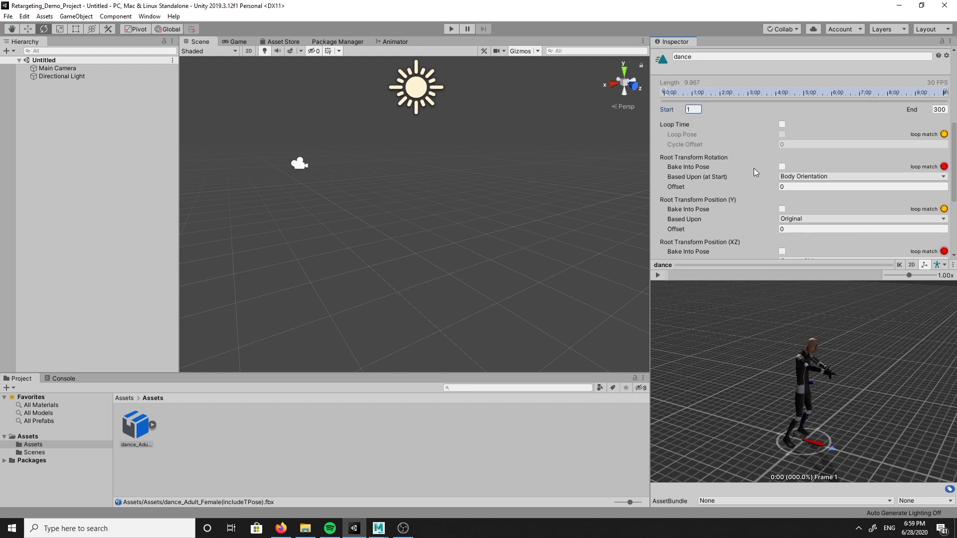
pyautogui.scroll(-3, 716, 199)
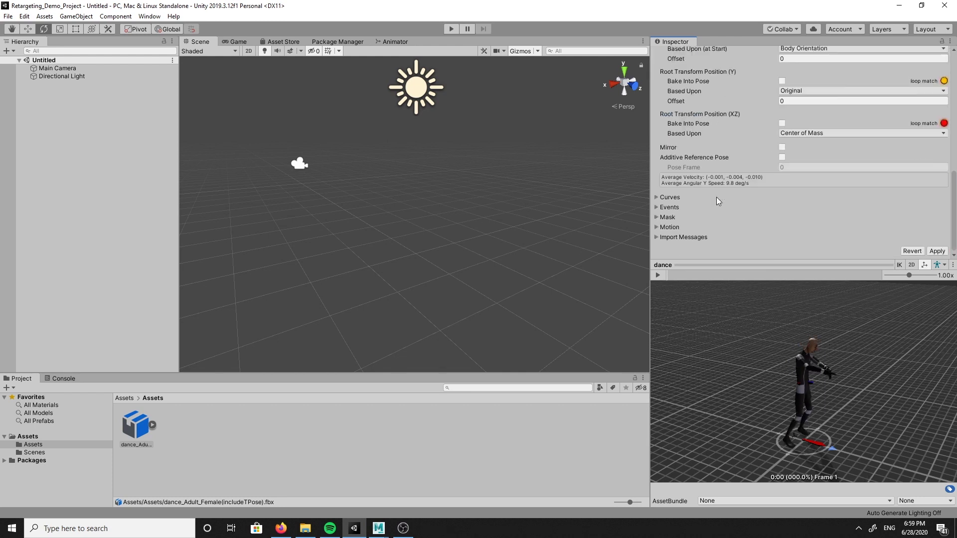
pyautogui.scroll(4, 716, 200)
pyautogui.scroll(-4, 716, 199)
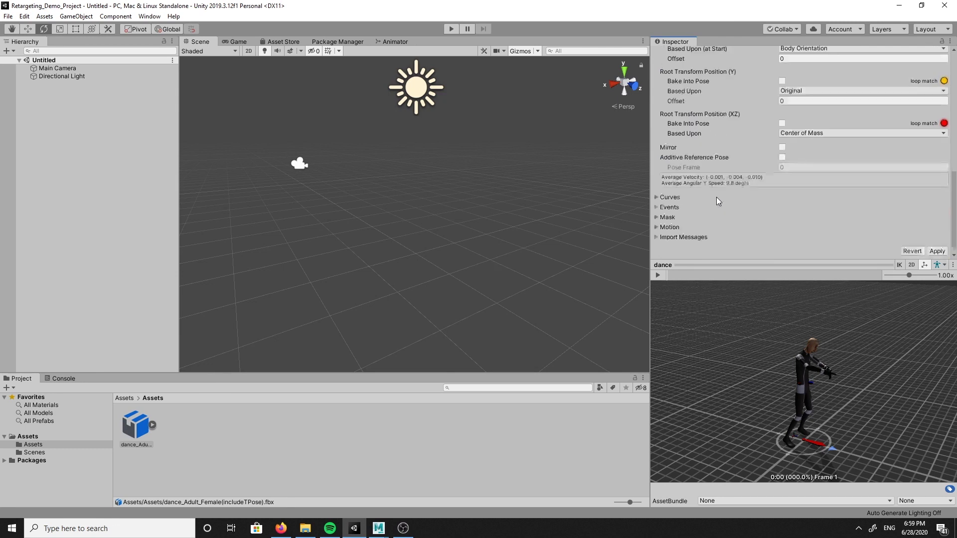
pyautogui.click(936, 251)
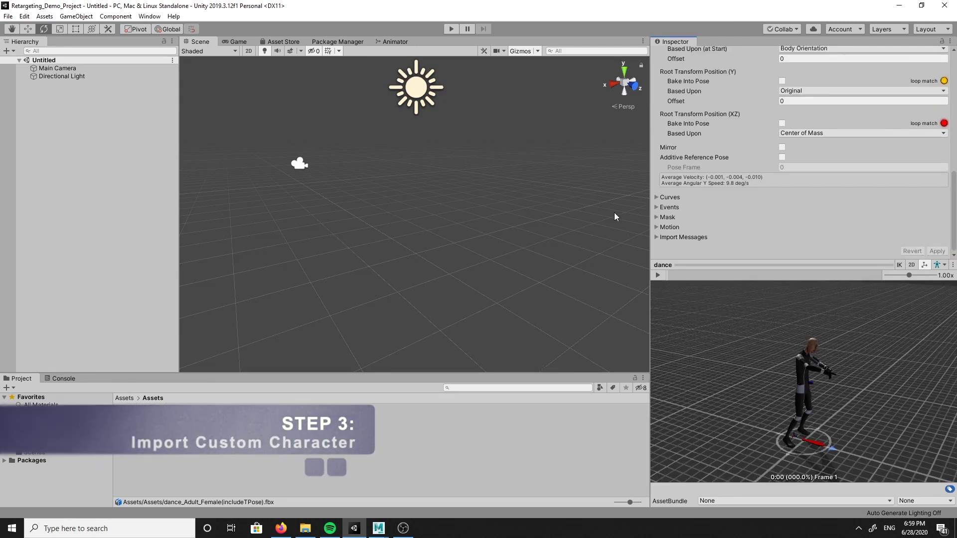
pyautogui.scroll(-3, 531, 198)
pyautogui.scroll(10, 793, 190)
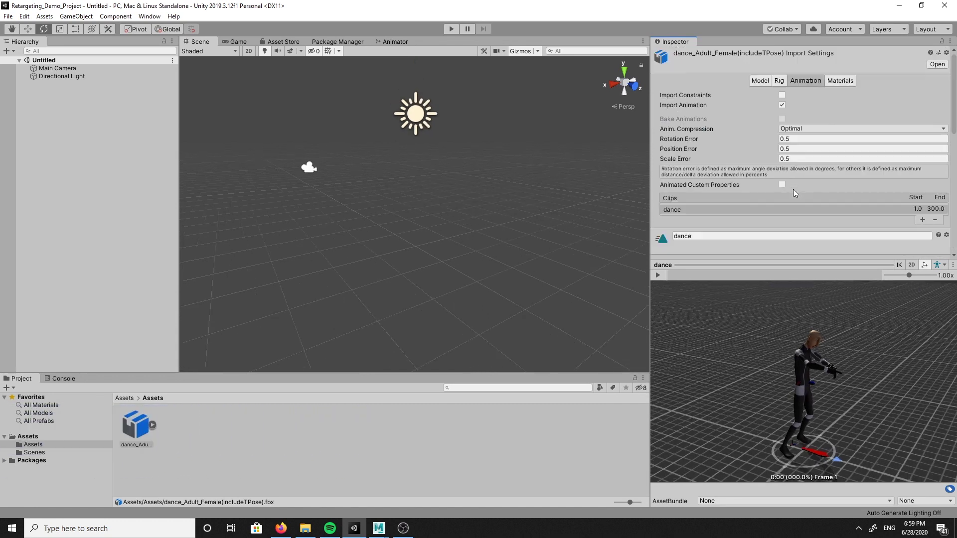
pyautogui.scroll(-2, 473, 226)
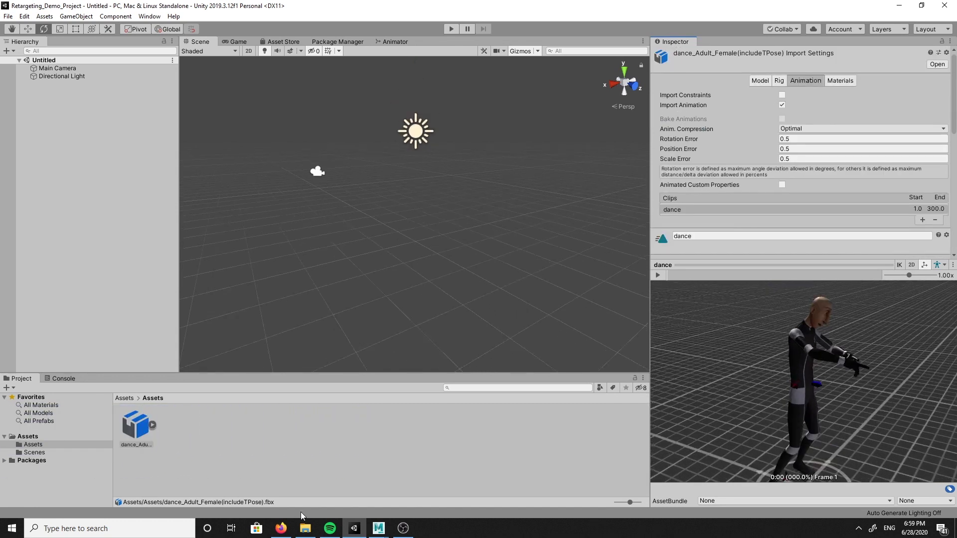
# Import DMBoy.fbx from the RetargetingDemo folder in File Explorer into the Unity project's Assets folder.
pyautogui.click(305, 527)
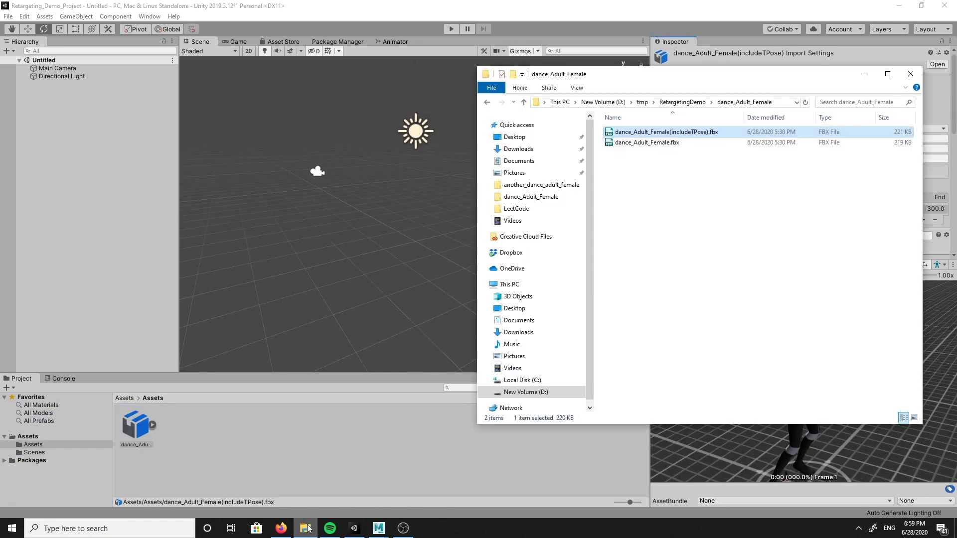
pyautogui.click(681, 102)
pyautogui.click(641, 165)
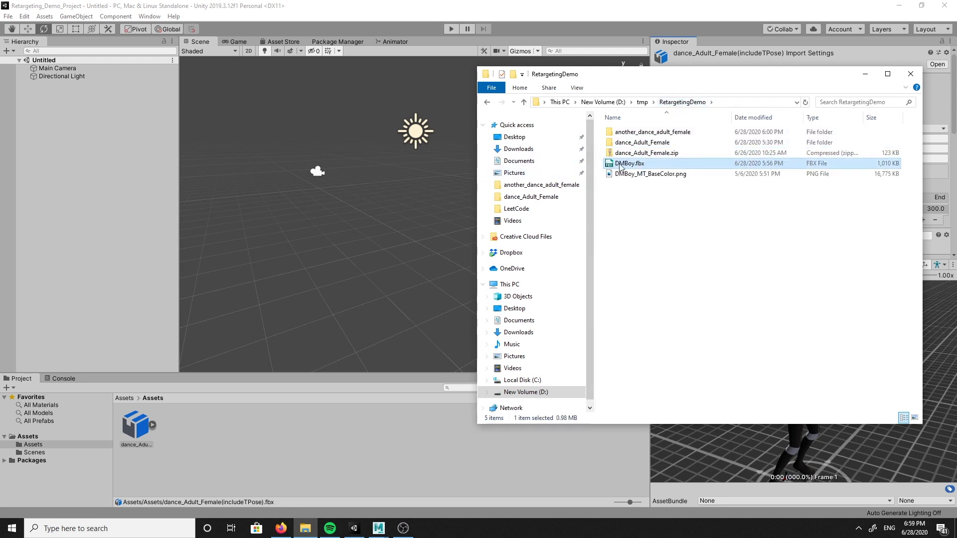
pyautogui.moveTo(270, 380); pyautogui.dragTo(195, 431)
pyautogui.click(249, 430)
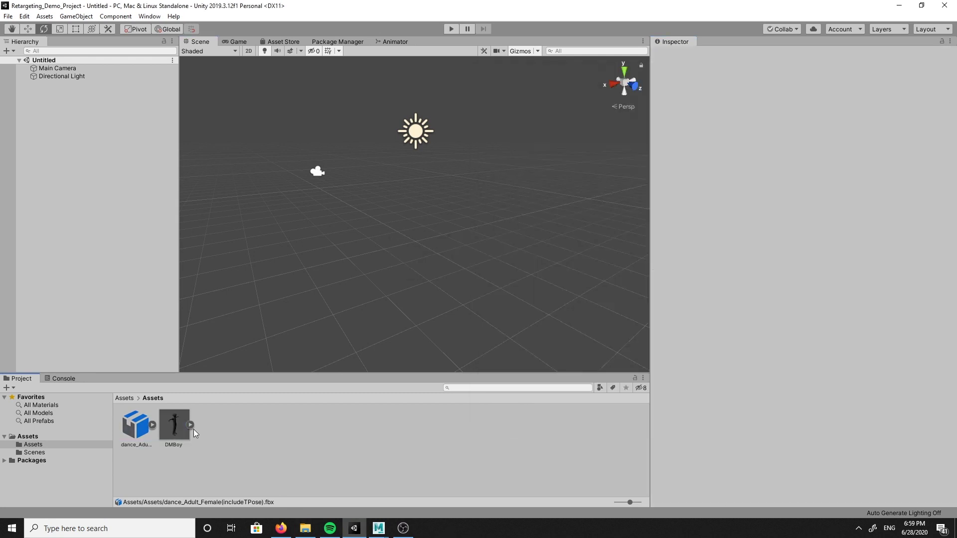
# Set the DMBoy model's rig animation type to Humanoid and apply the import settings.
pyautogui.click(167, 419)
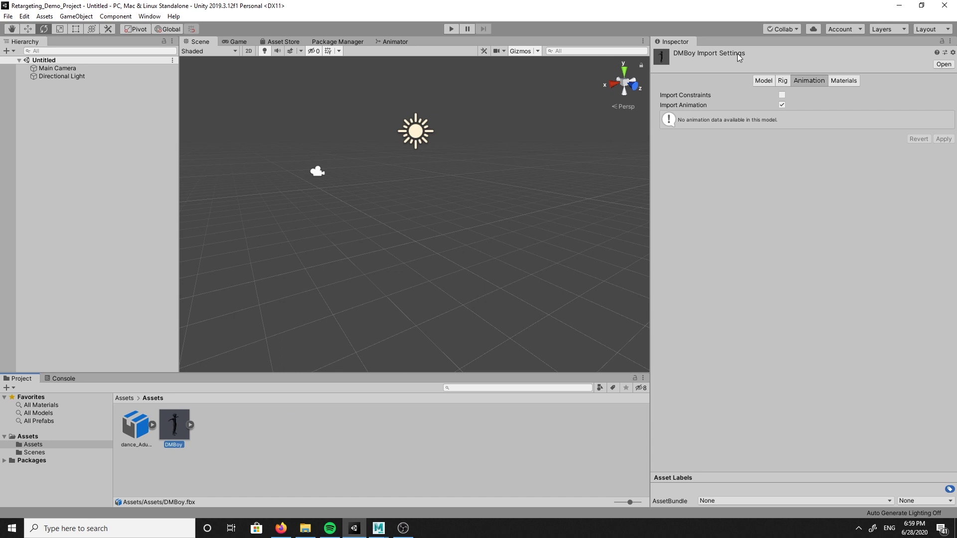
pyautogui.click(782, 80)
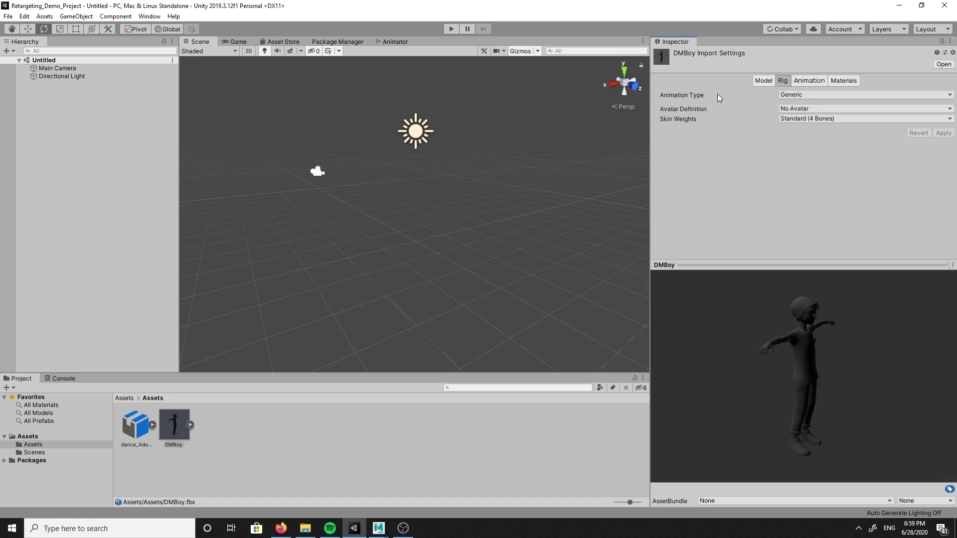
pyautogui.click(801, 95)
pyautogui.click(807, 140)
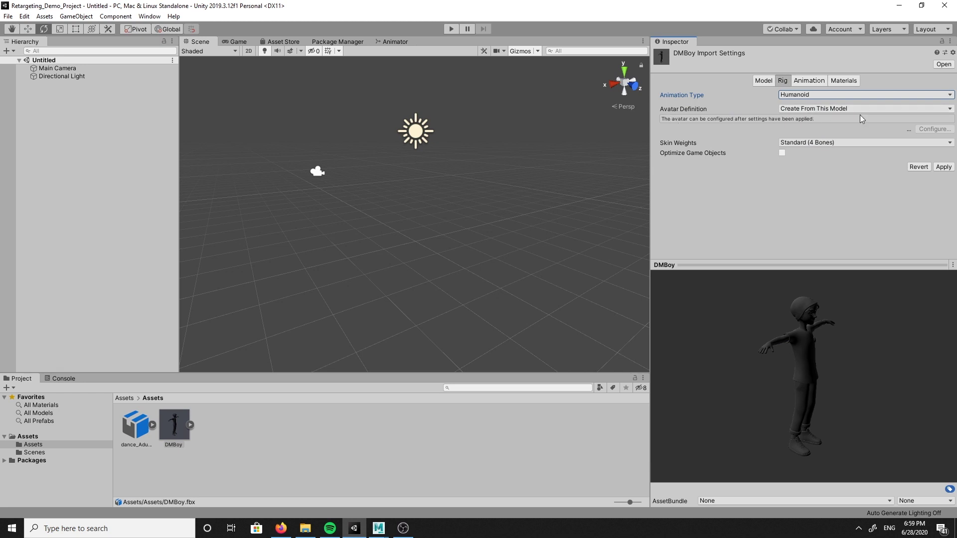
pyautogui.click(943, 167)
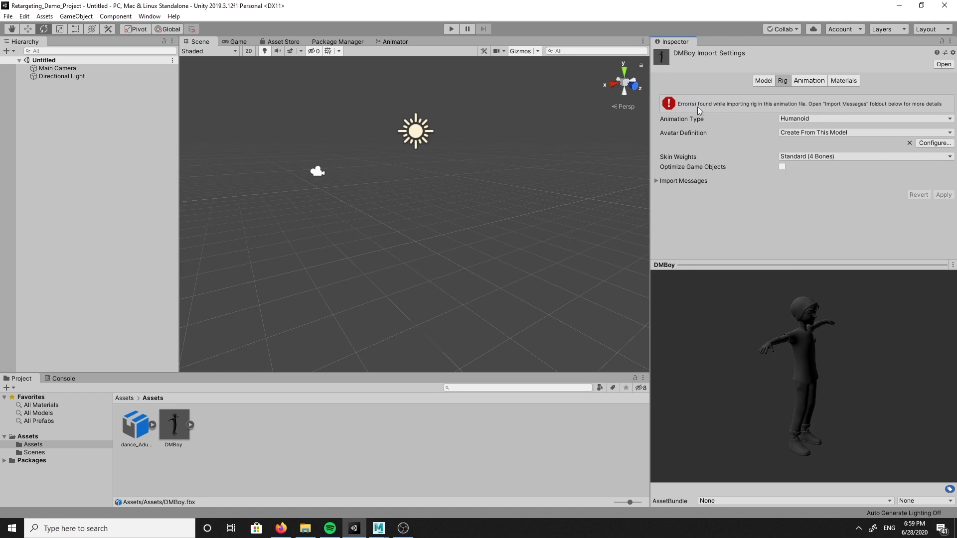
# Open the DMBoy avatar configuration and enforce a T-pose on the character's skeleton.
pyautogui.click(930, 142)
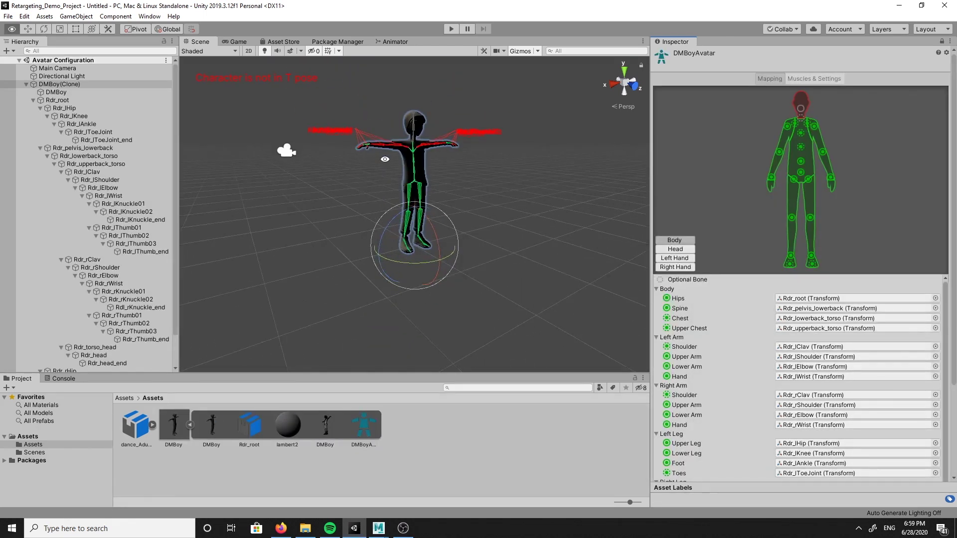
pyautogui.keyDown('alt'); pyautogui.moveTo(385, 159); pyautogui.dragTo(259, 167); pyautogui.keyUp('alt')
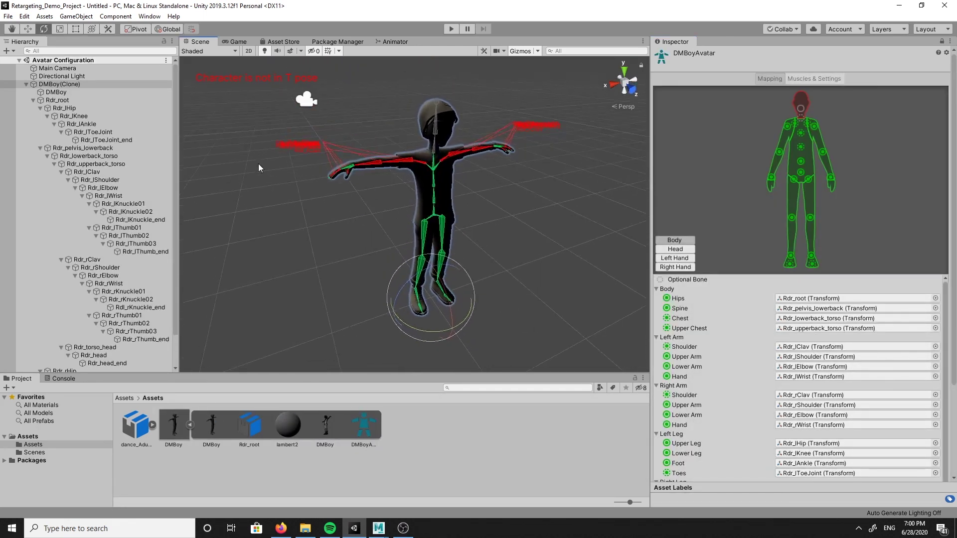
pyautogui.keyDown('alt'); pyautogui.moveTo(503, 155); pyautogui.dragTo(519, 125); pyautogui.keyUp('alt')
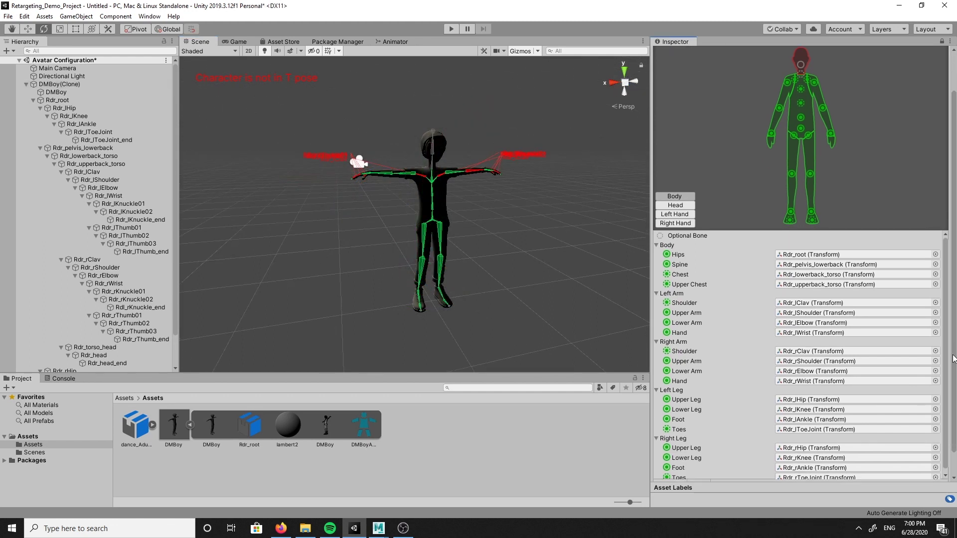
pyautogui.scroll(-2, 953, 359)
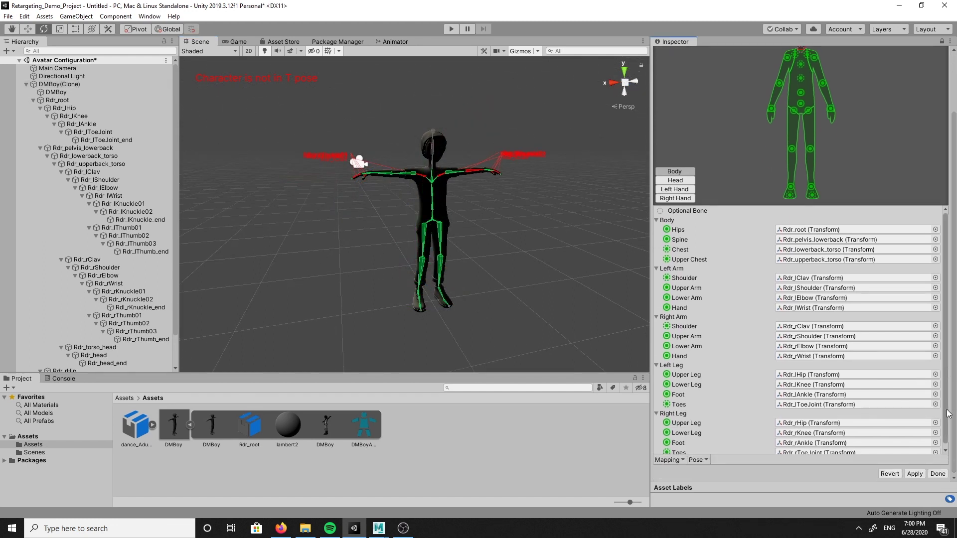
pyautogui.click(702, 461)
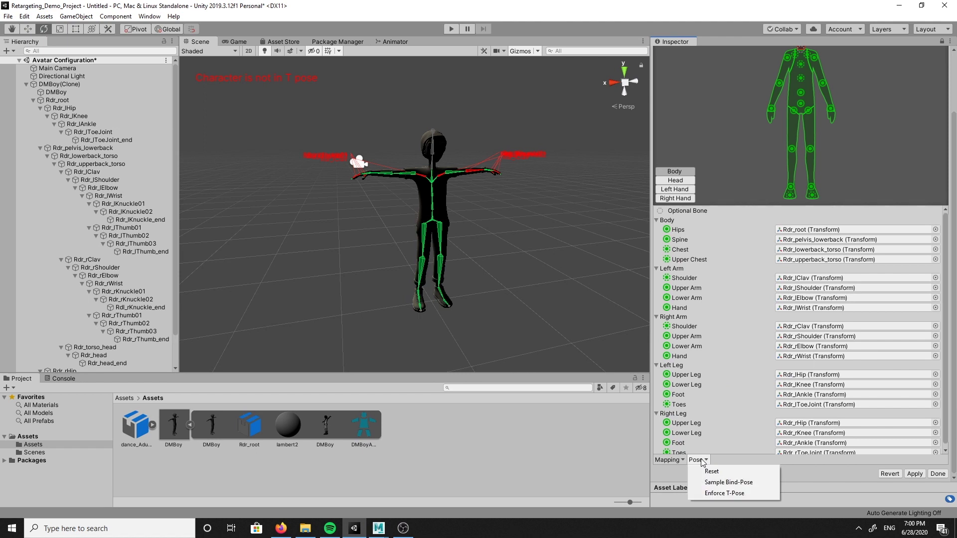
pyautogui.click(719, 493)
pyautogui.keyDown('alt'); pyautogui.moveTo(441, 238); pyautogui.dragTo(365, 180); pyautogui.keyUp('alt')
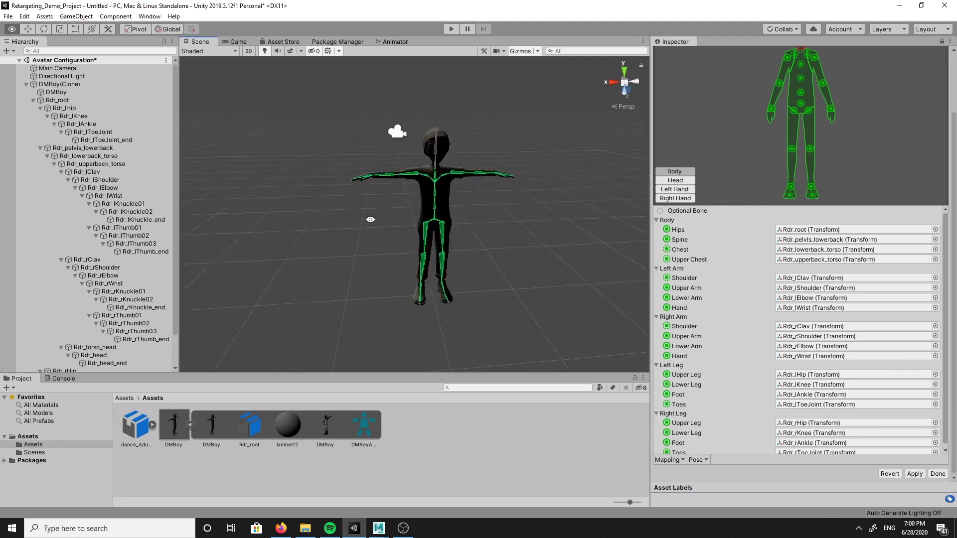
pyautogui.keyDown('alt'); pyautogui.moveTo(435, 316); pyautogui.dragTo(457, 264); pyautogui.keyUp('alt')
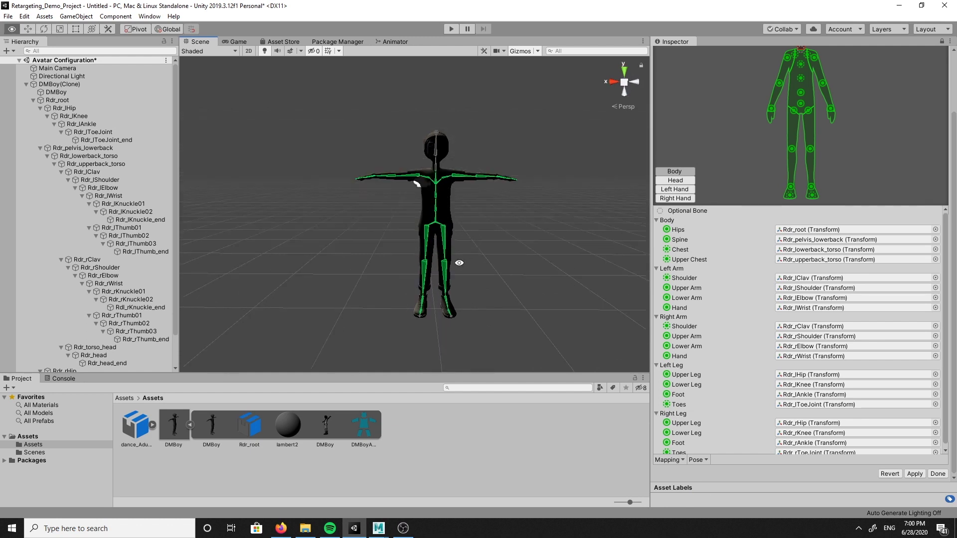
# Assign the Rdr_torso_head joint to the head bone in the DMBoy avatar's mapping.
pyautogui.scroll(3, 878, 149)
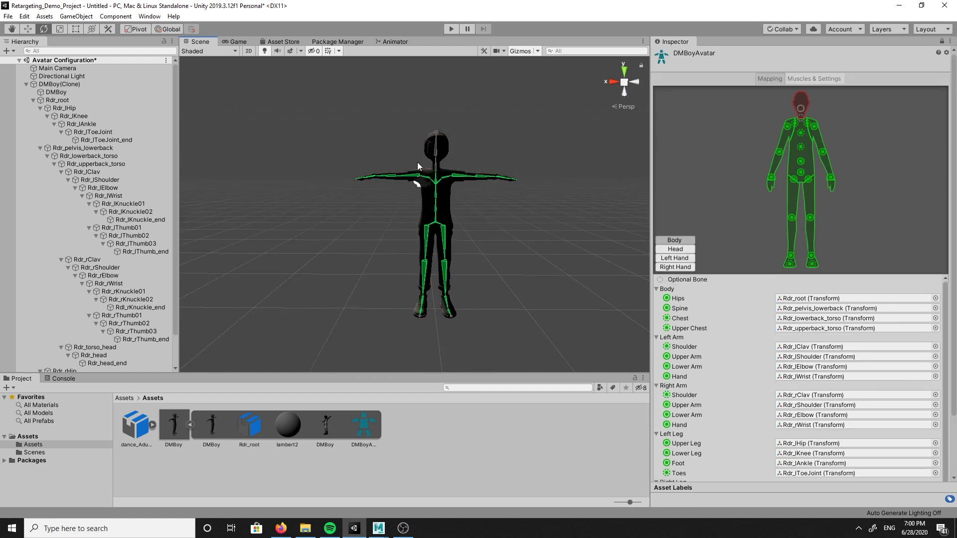
pyautogui.scroll(4, 433, 190)
pyautogui.scroll(-2, 452, 201)
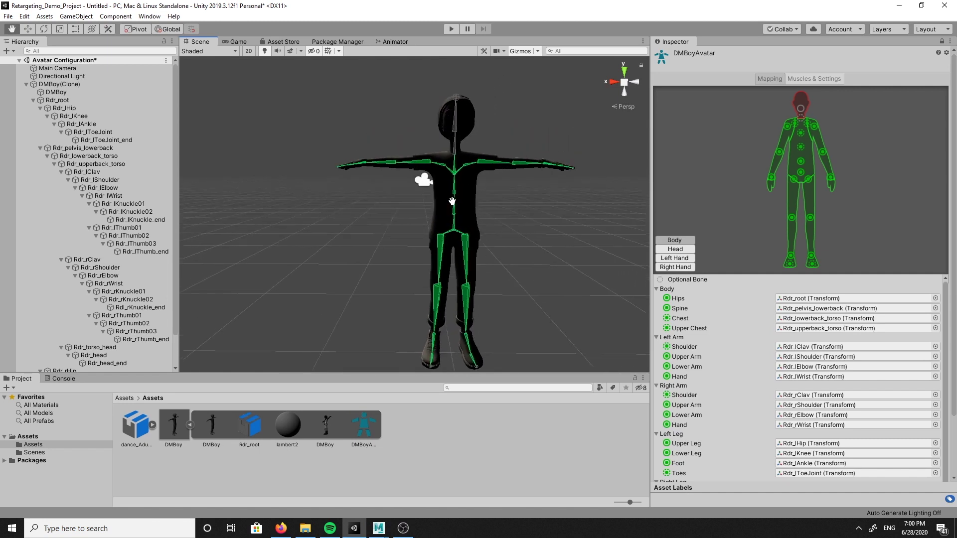
pyautogui.moveTo(452, 201); pyautogui.dragTo(424, 217)
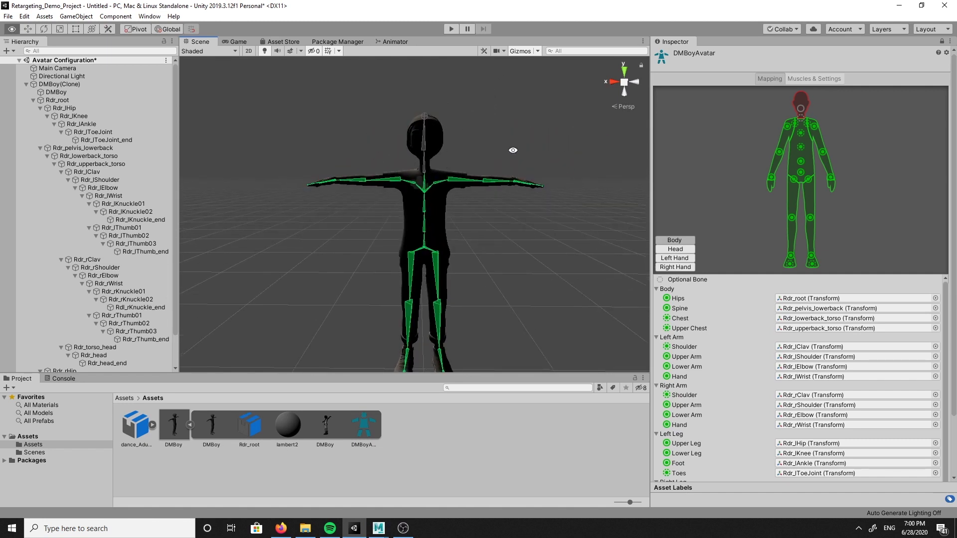
pyautogui.keyDown('alt'); pyautogui.moveTo(512, 150); pyautogui.dragTo(559, 154); pyautogui.keyUp('alt')
pyautogui.click(830, 110)
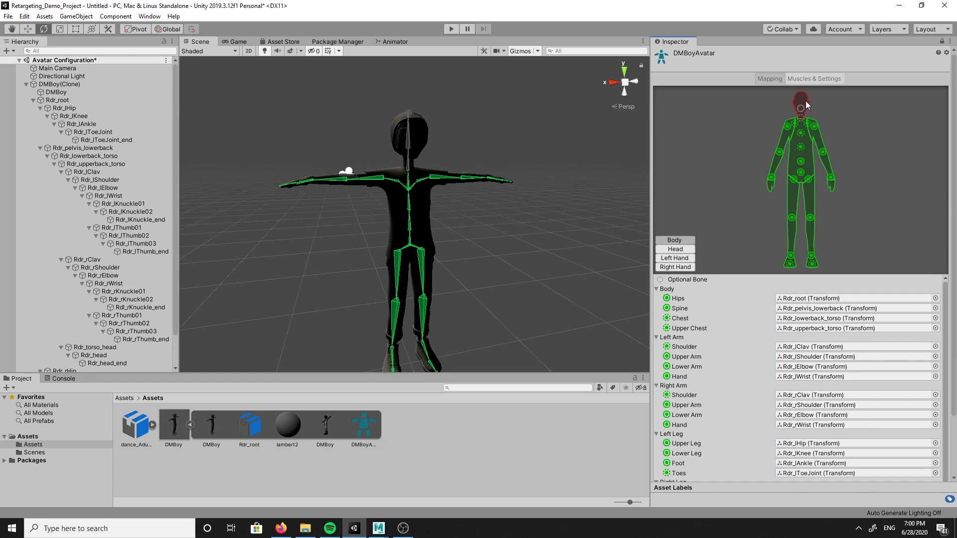
pyautogui.keyDown('alt'); pyautogui.moveTo(469, 168); pyautogui.dragTo(491, 163); pyautogui.keyUp('alt')
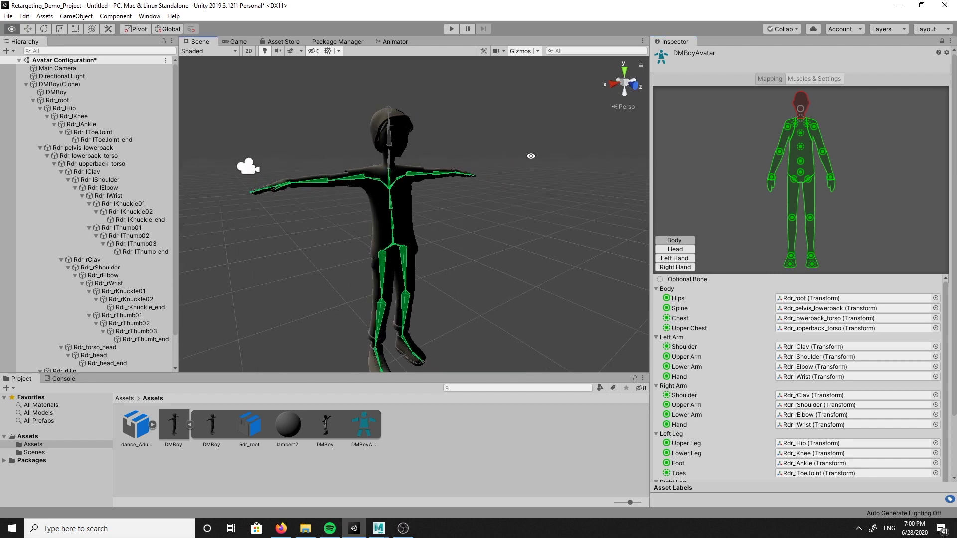
pyautogui.click(389, 166)
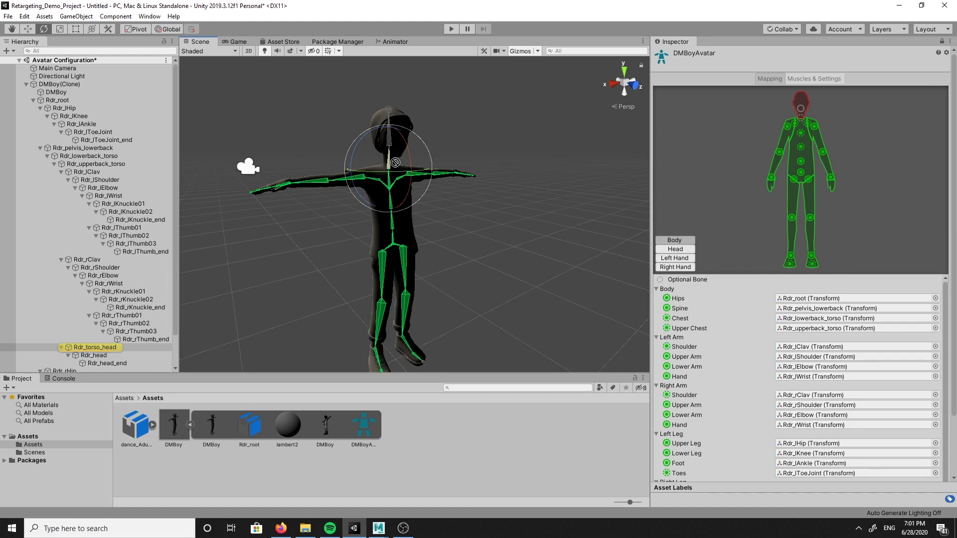
pyautogui.click(801, 110)
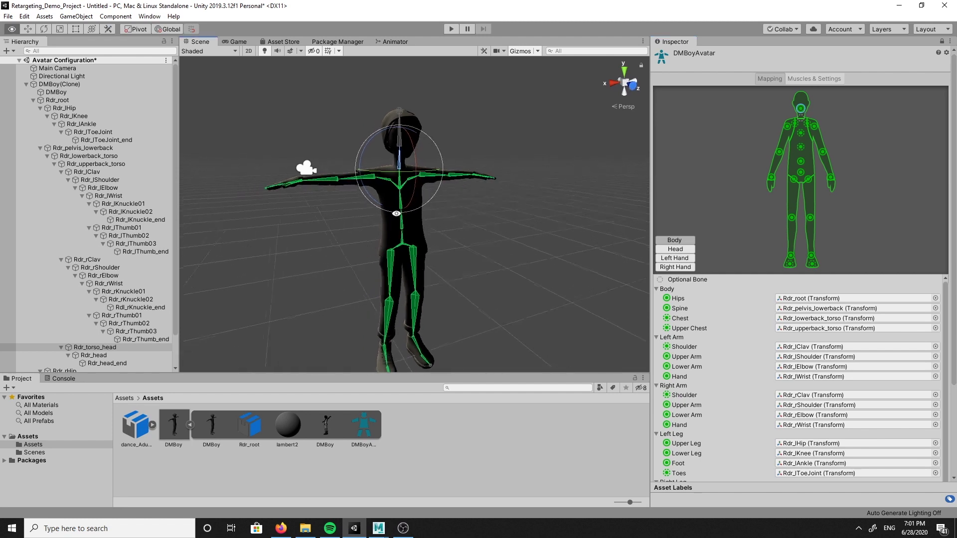
# Apply the DMBoy avatar's bone mapping and pose changes and finish the configuration.
pyautogui.scroll(-5, 486, 189)
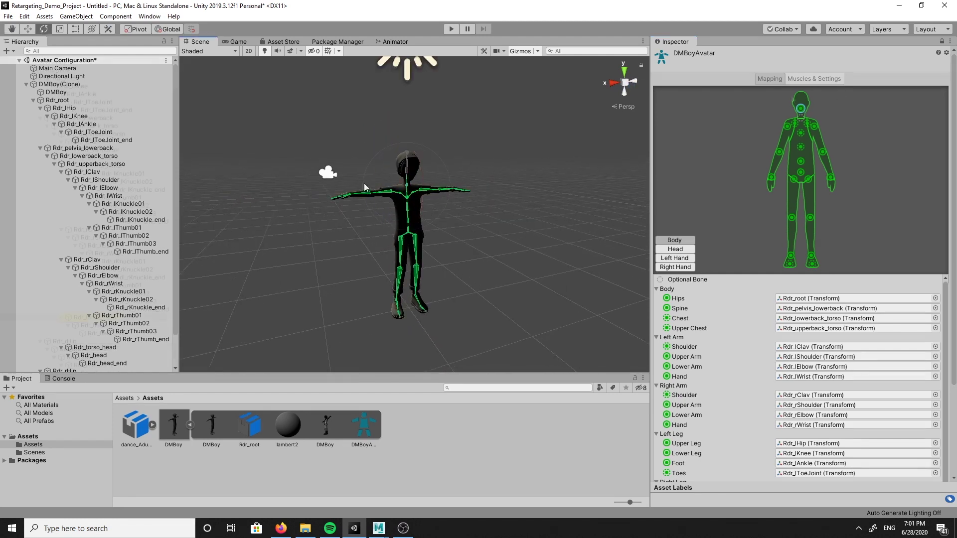
pyautogui.scroll(-1, 932, 376)
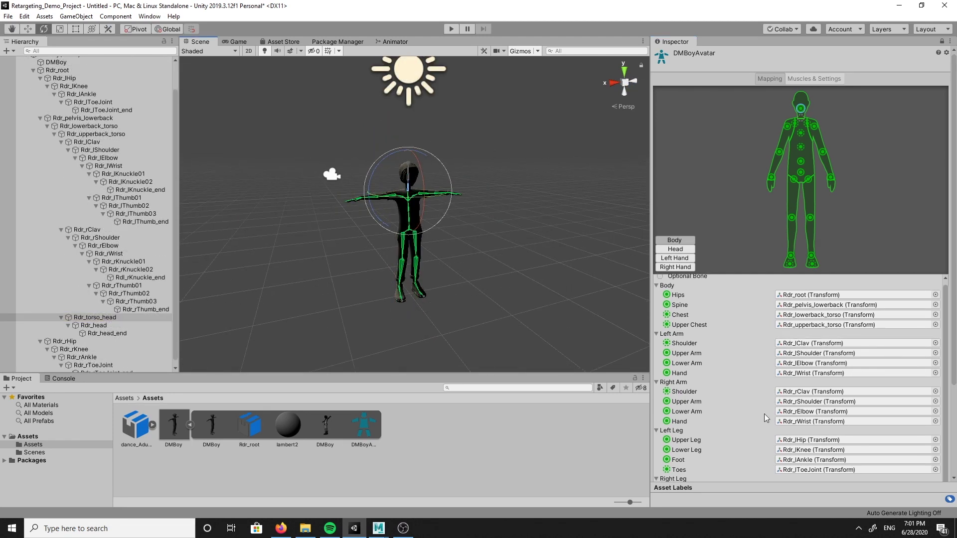
pyautogui.scroll(-5, 935, 379)
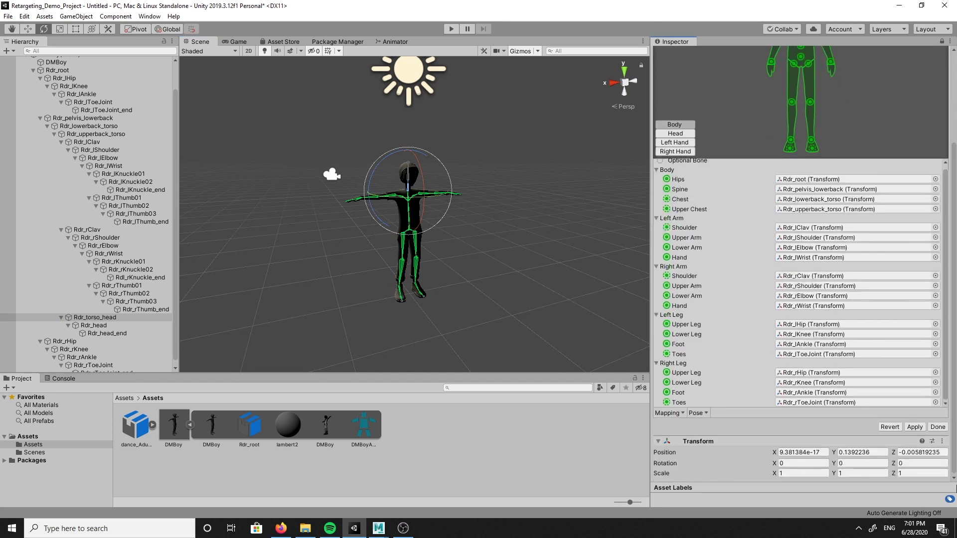
pyautogui.click(914, 427)
pyautogui.click(939, 427)
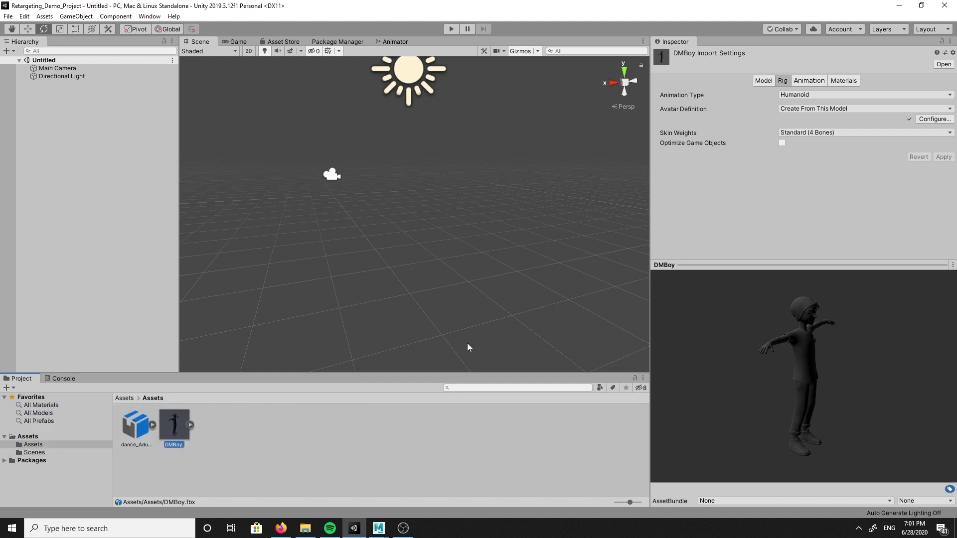
# Extract the DMBoy model's embedded materials into the project's Assets folder.
pyautogui.click(761, 81)
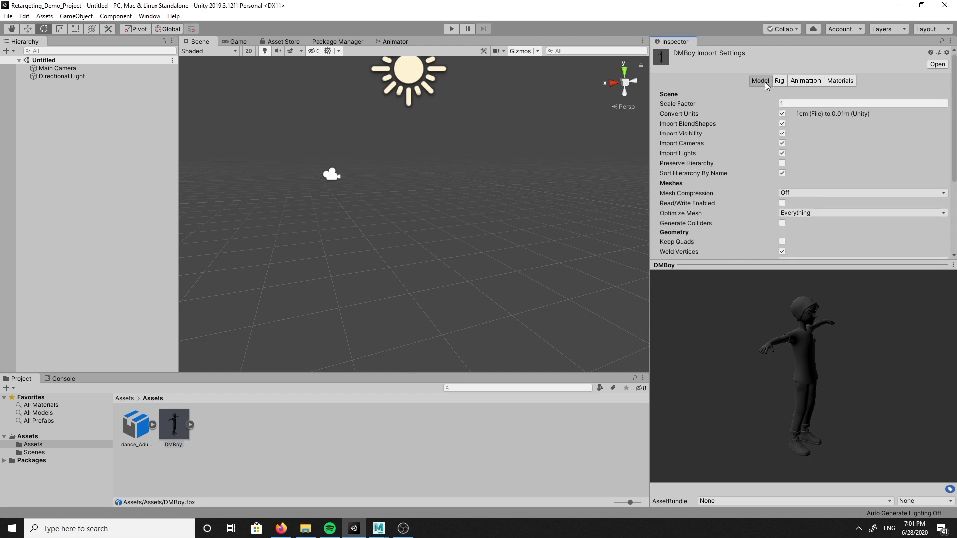
pyautogui.click(806, 81)
pyautogui.click(842, 81)
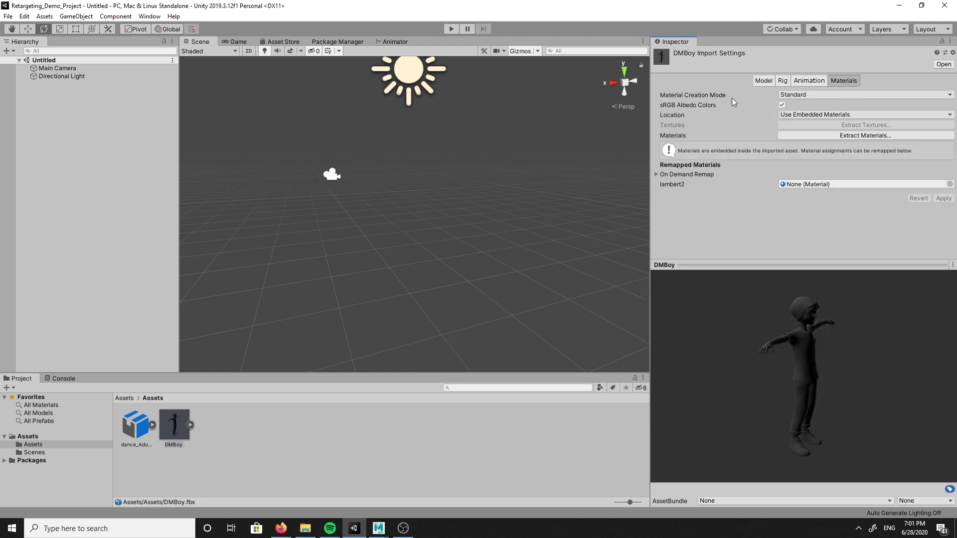
pyautogui.click(844, 132)
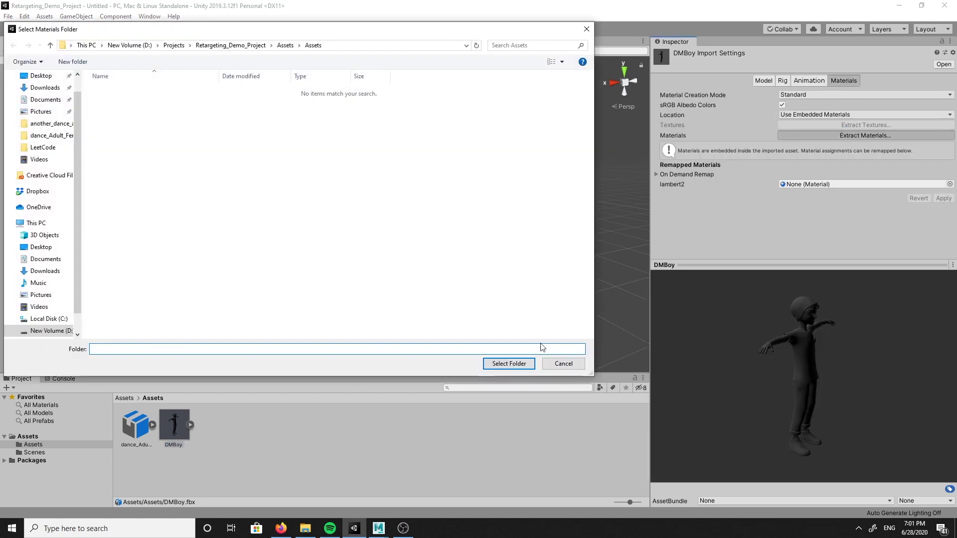
pyautogui.click(508, 364)
# Import DMBoy_MT_BaseColor.png from the RetargetingDemo folder in File Explorer into the Unity project's Assets folder.
pyautogui.click(305, 528)
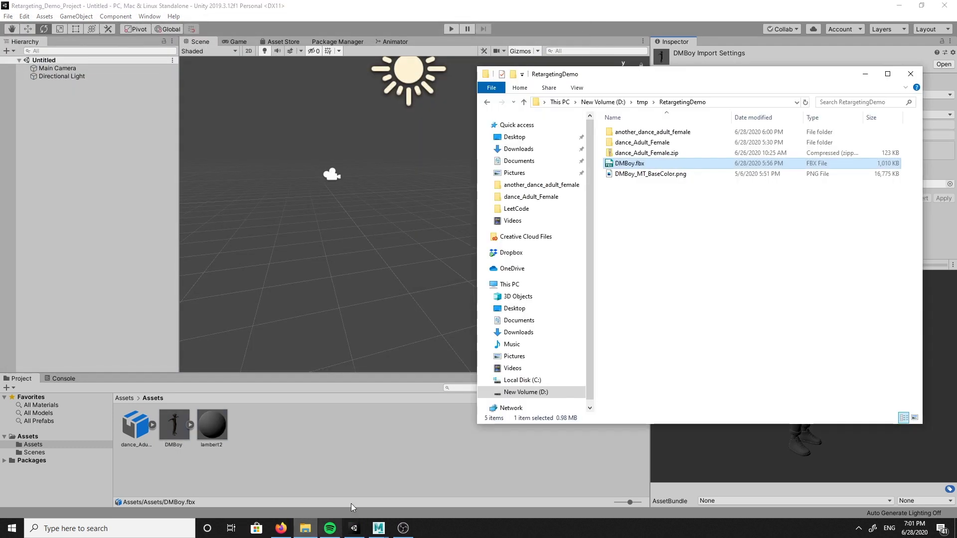
pyautogui.click(635, 176)
pyautogui.moveTo(636, 177); pyautogui.dragTo(241, 457)
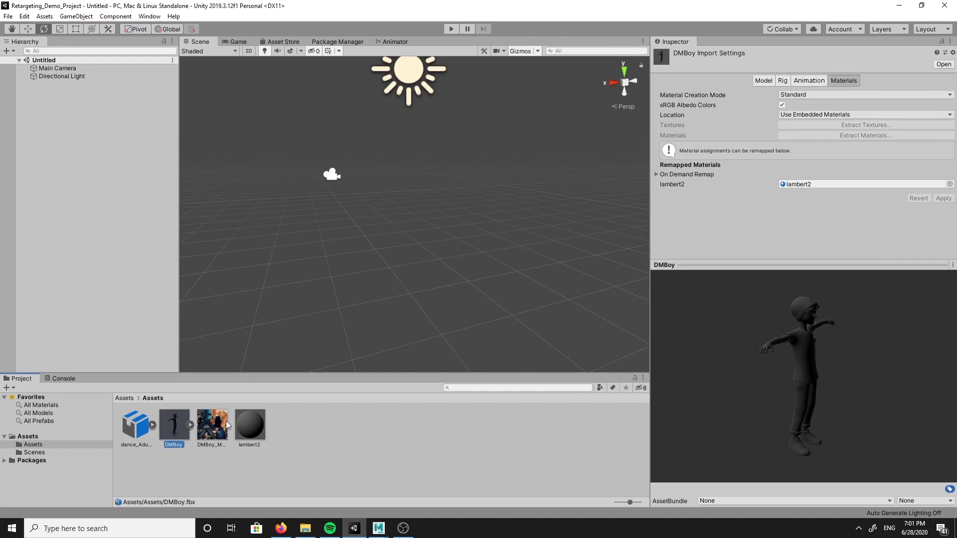
# Assign the DMBoy base color texture to the lambert2 material's Albedo map and set the Albedo color to white (FFFFFF).
pyautogui.click(243, 435)
pyautogui.moveTo(213, 425); pyautogui.dragTo(664, 100)
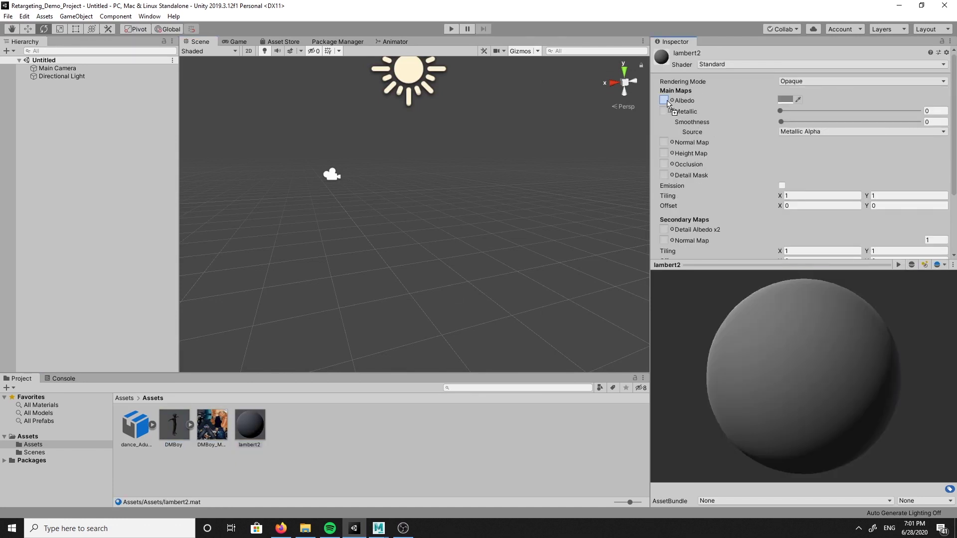
pyautogui.click(784, 99)
pyautogui.moveTo(858, 230); pyautogui.dragTo(848, 219)
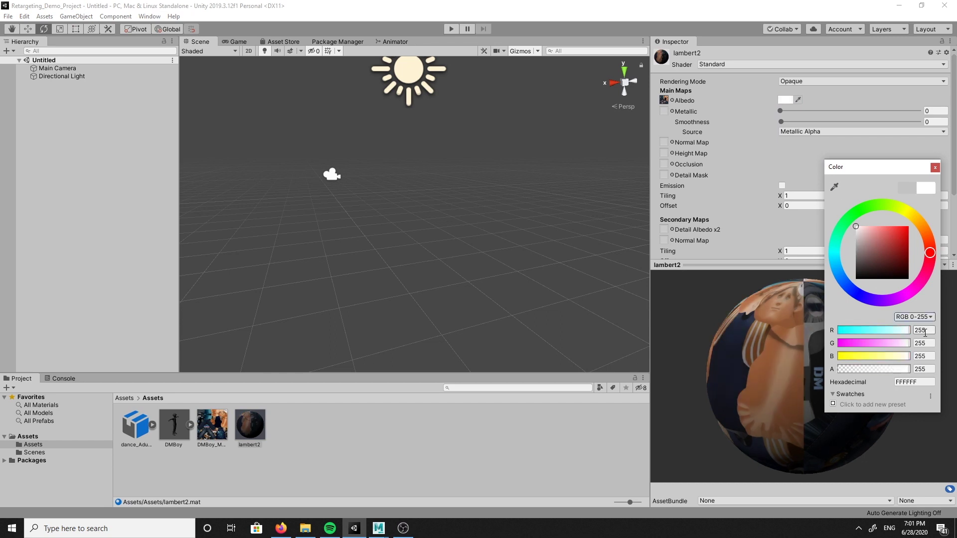
pyautogui.click(907, 139)
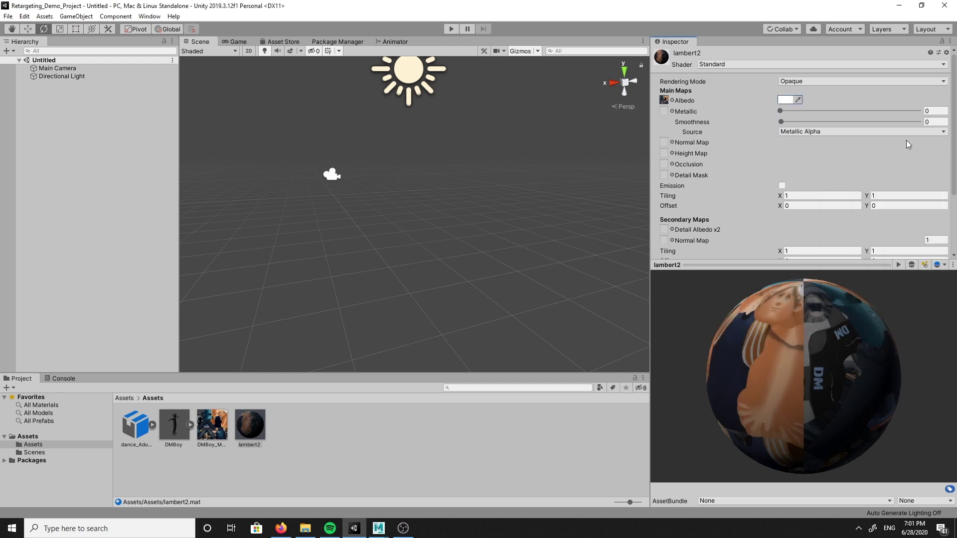
pyautogui.click(340, 426)
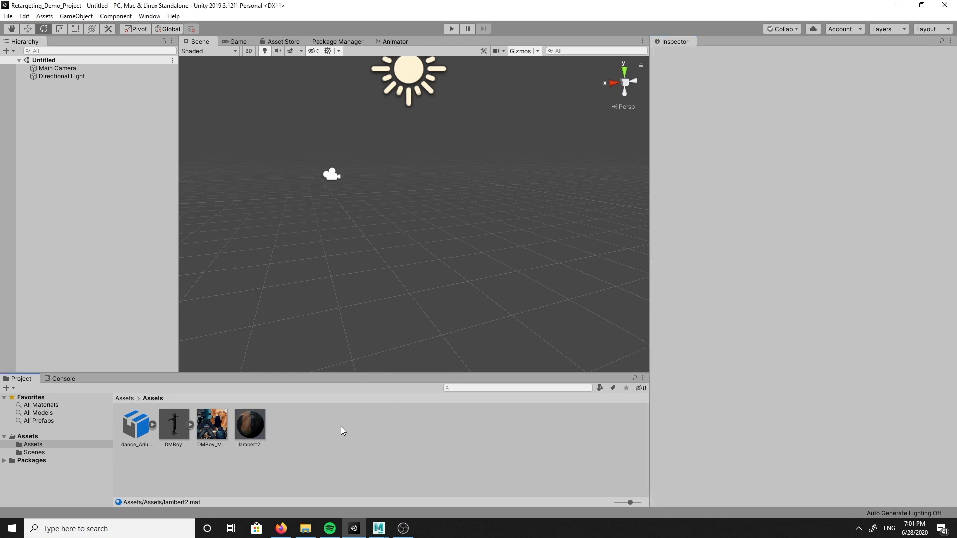
pyautogui.click(190, 424)
pyautogui.click(190, 424)
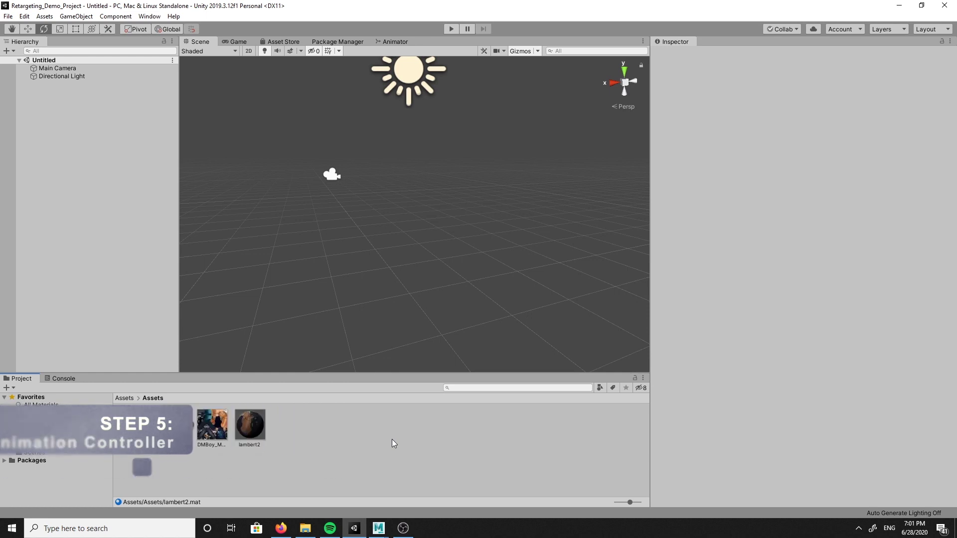
# Create an Animator Controller named AC_Dance in the project's Assets folder.
pyautogui.rightClick(313, 438)
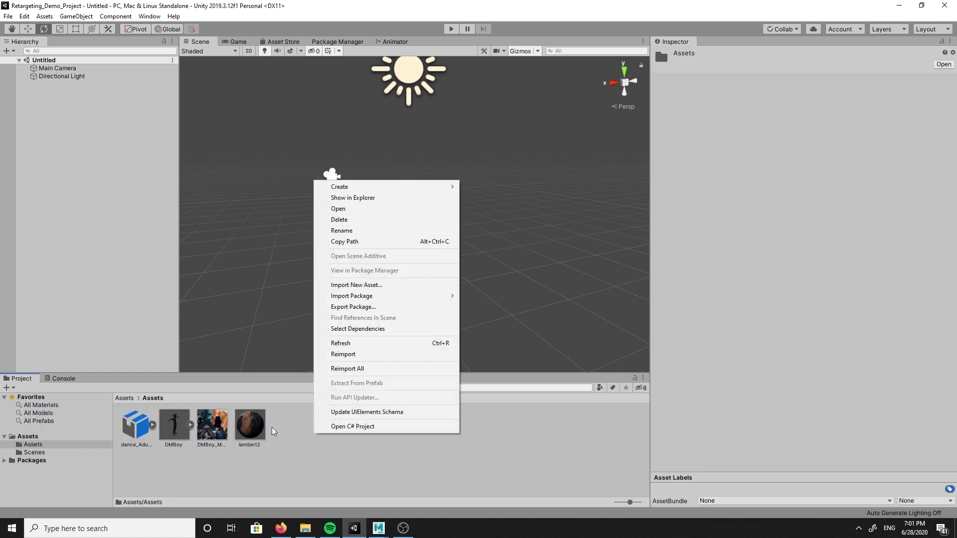
pyautogui.rightClick(351, 452)
pyautogui.rightClick(329, 449)
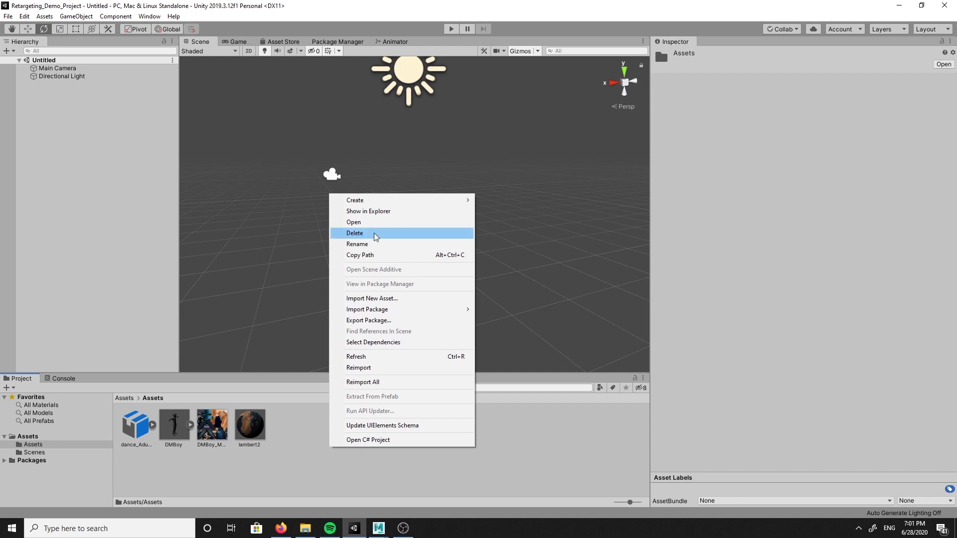
pyautogui.moveTo(386, 202)
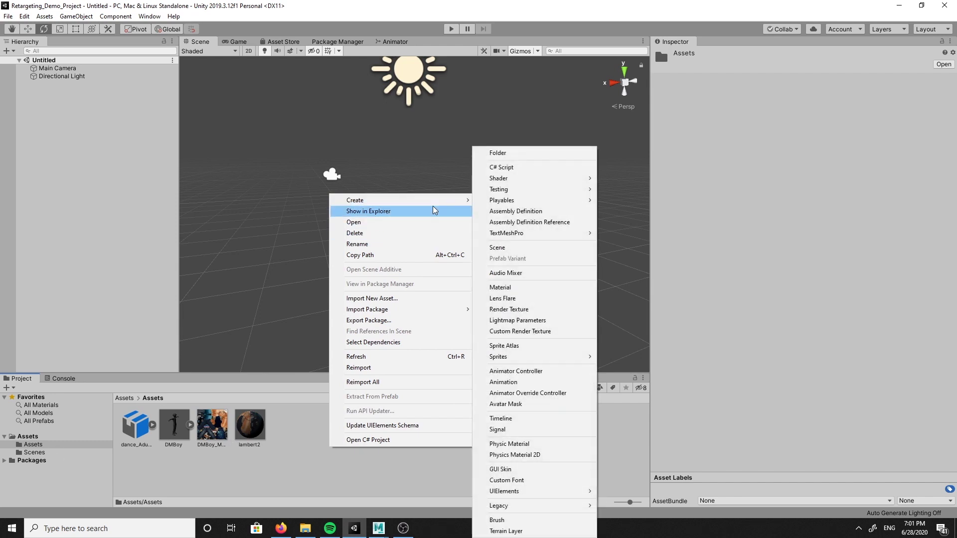
pyautogui.click(524, 372)
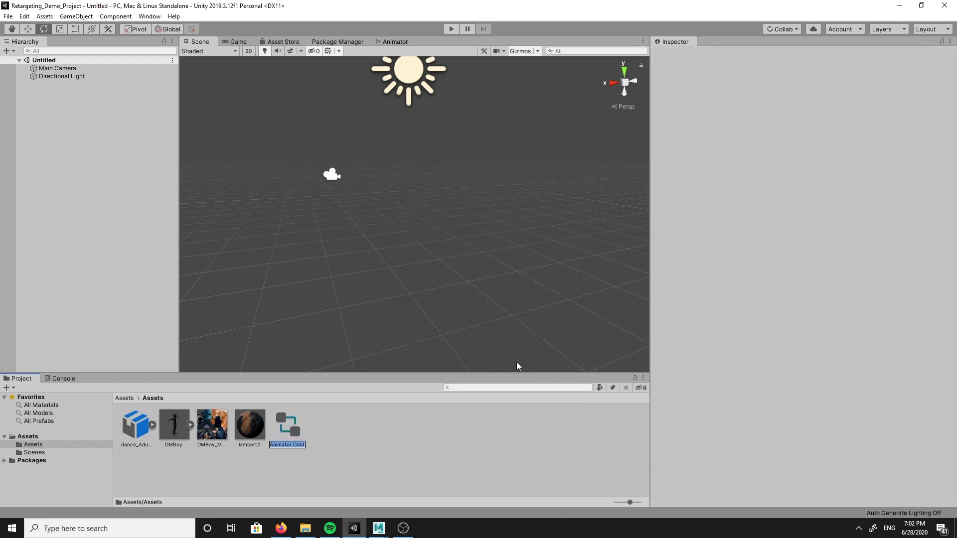
pyautogui.write('AC')
pyautogui.write('_d')
pyautogui.write('a')
pyautogui.write('ance')
pyautogui.press('Return')
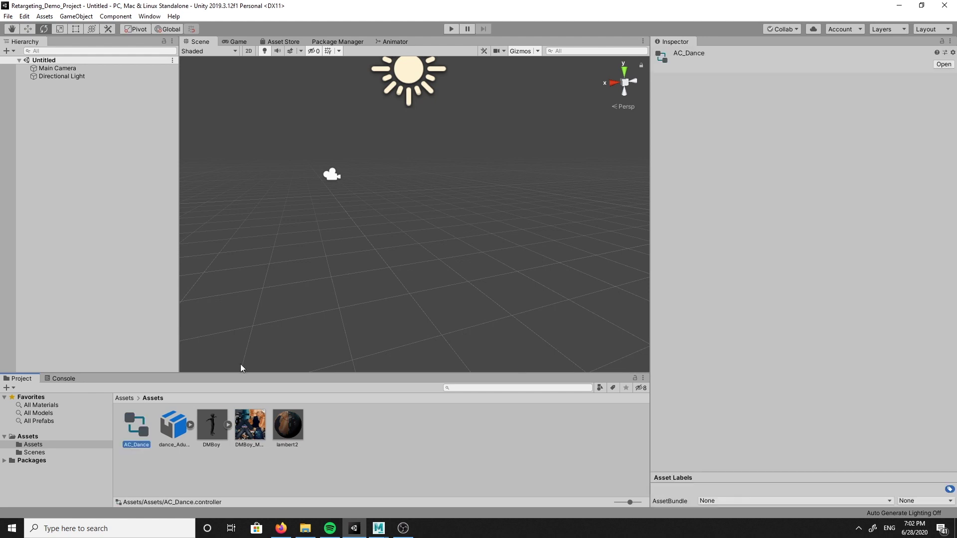
# Open AC_Dance in the Animator and add the dance_Adult_Female(includeTPose) animation as the default state between Entry and Exit.
pyautogui.click(436, 496)
pyautogui.doubleClick(133, 426)
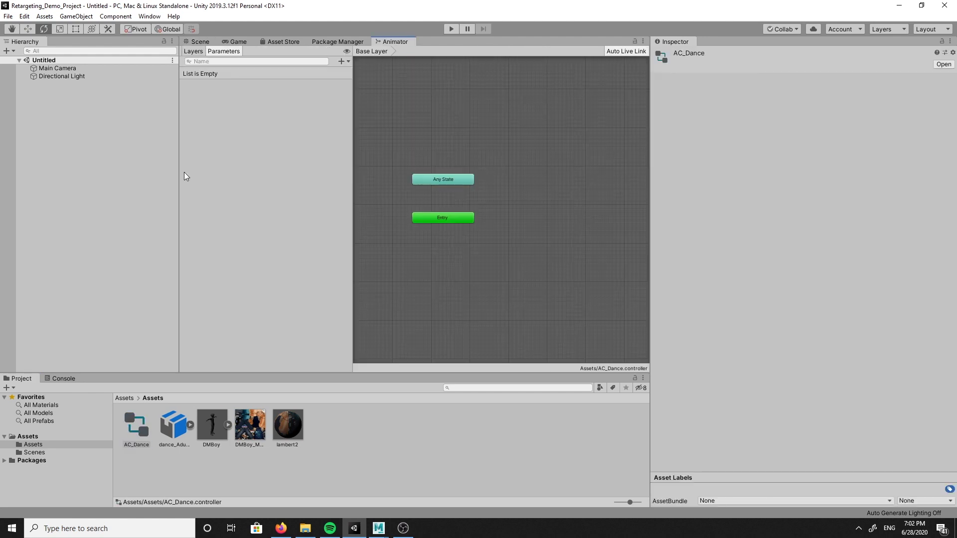
pyautogui.scroll(4, 501, 234)
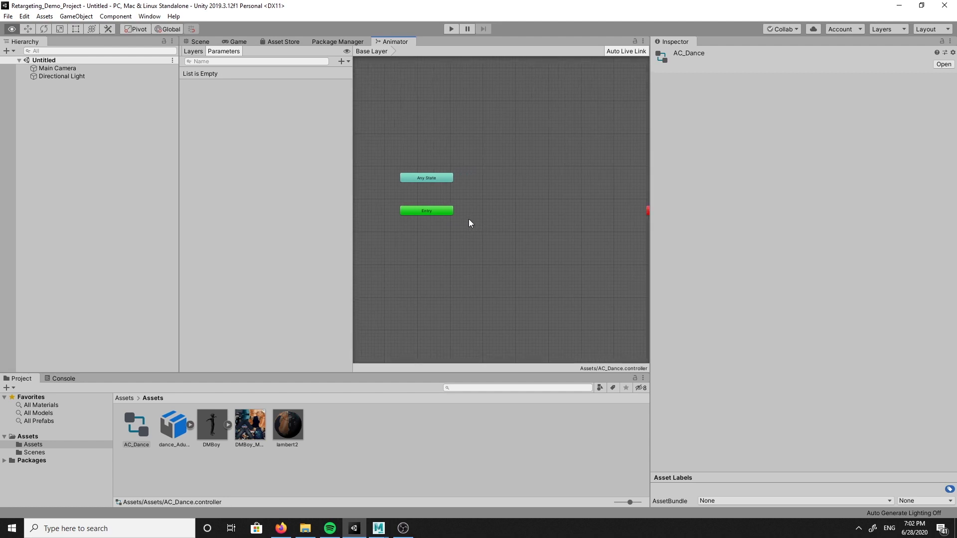
pyautogui.moveTo(354, 213); pyautogui.dragTo(263, 213)
pyautogui.scroll(-1, 415, 167)
pyautogui.click(178, 428)
pyautogui.moveTo(178, 428); pyautogui.dragTo(315, 293)
pyautogui.moveTo(462, 192); pyautogui.dragTo(438, 182)
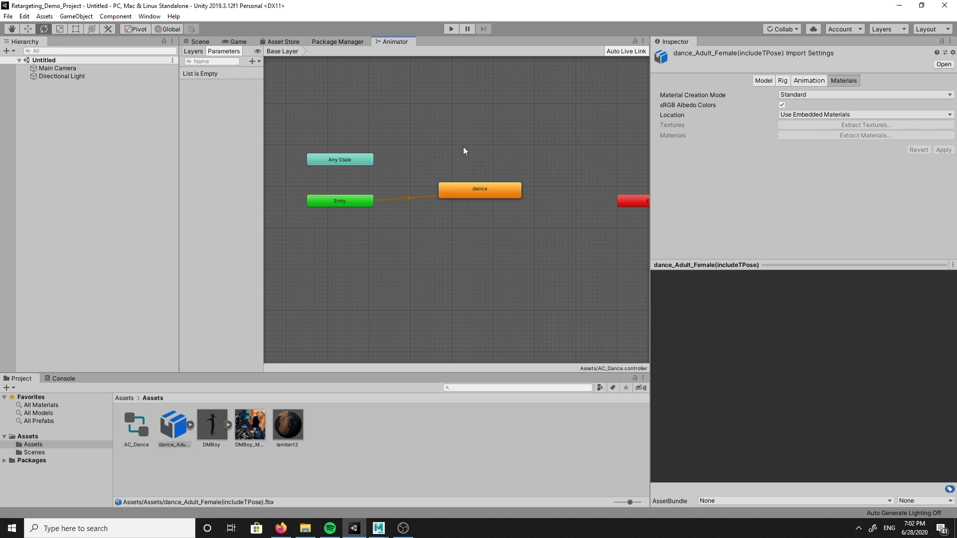
# Examine the Entry node and the settings of the dance state in AC_Dance's Base Layer.
pyautogui.scroll(-3, 411, 273)
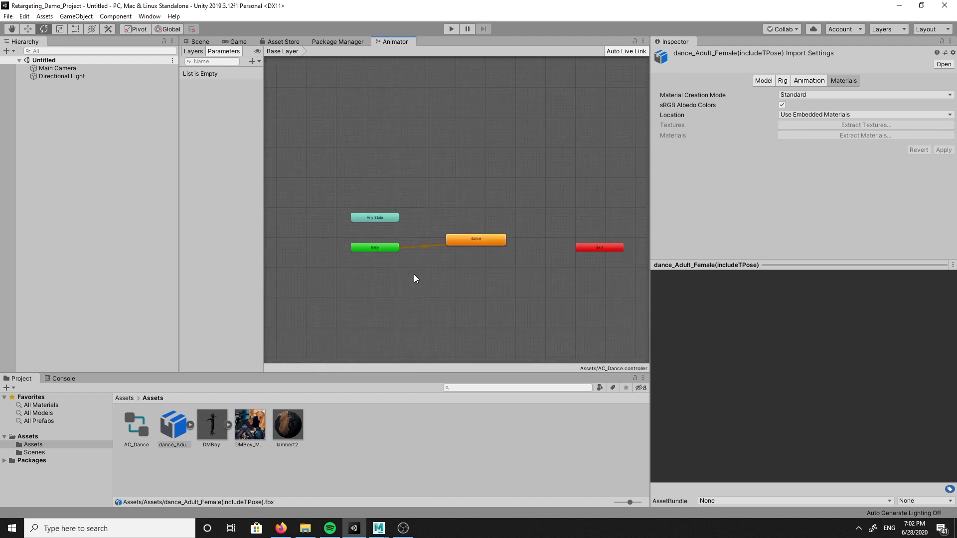
pyautogui.moveTo(474, 265); pyautogui.dragTo(460, 241, button='middle')
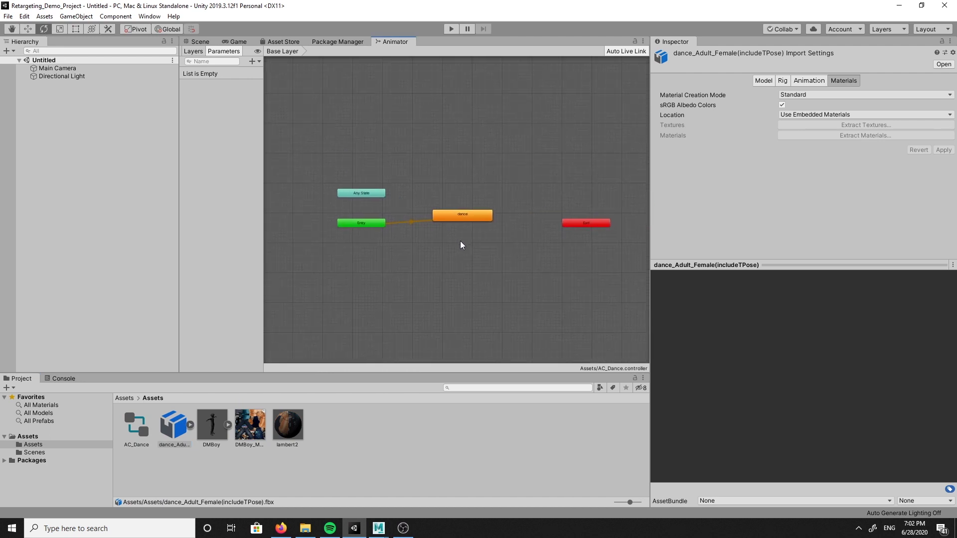
pyautogui.click(355, 224)
pyautogui.scroll(2, 464, 219)
pyautogui.click(457, 215)
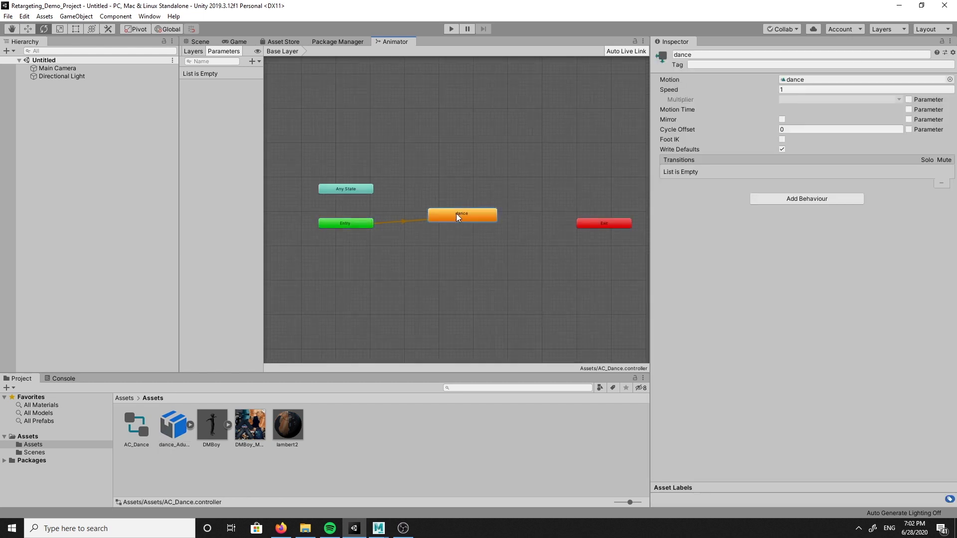
pyautogui.click(458, 272)
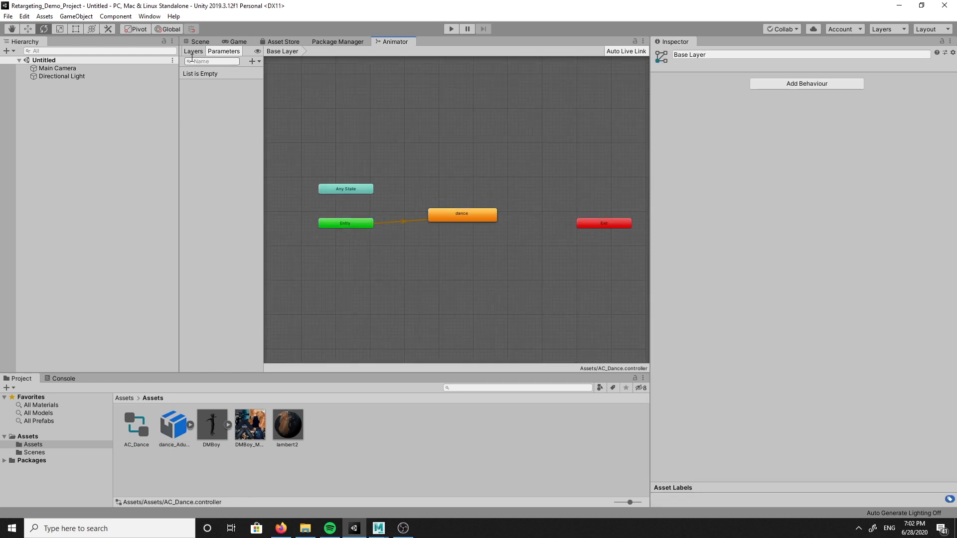
# Create an empty game object in the scene and name it Character.
pyautogui.click(198, 42)
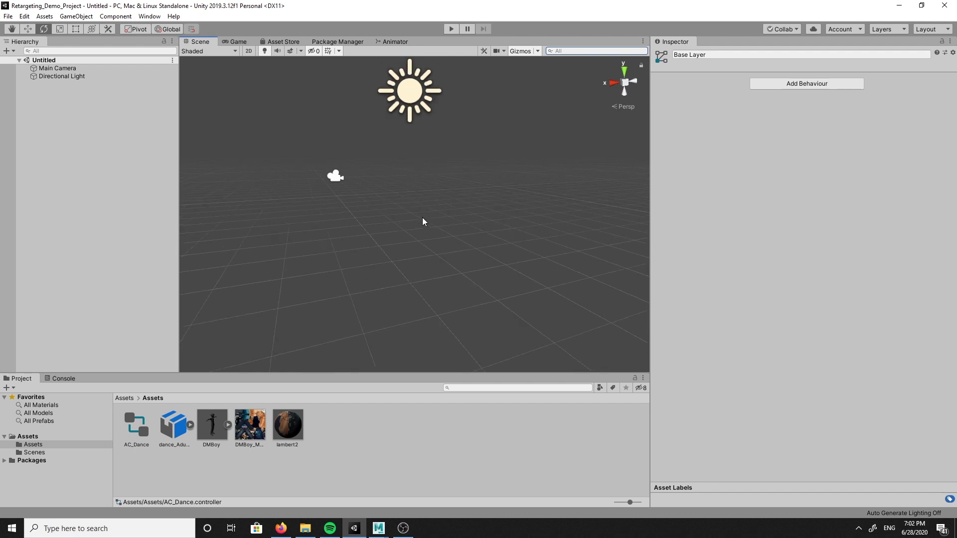
pyautogui.keyDown('alt'); pyautogui.moveTo(423, 220); pyautogui.dragTo(382, 211); pyautogui.keyUp('alt')
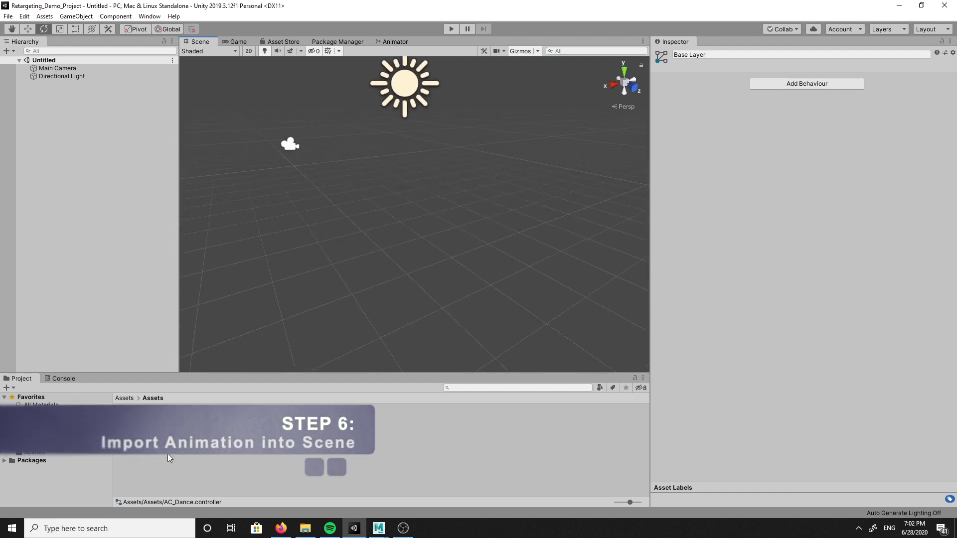
pyautogui.scroll(-2, 351, 205)
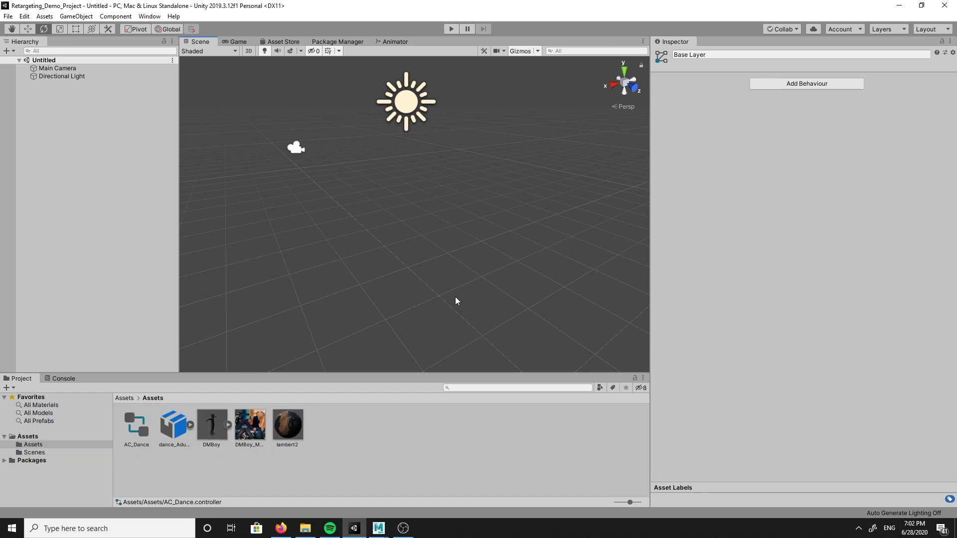
pyautogui.click(70, 103)
pyautogui.rightClick(69, 103)
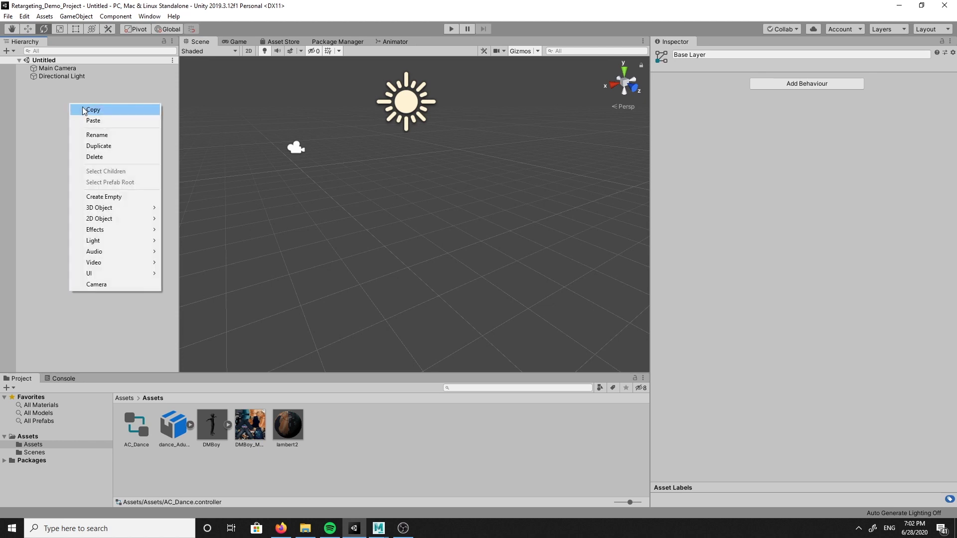
pyautogui.click(139, 198)
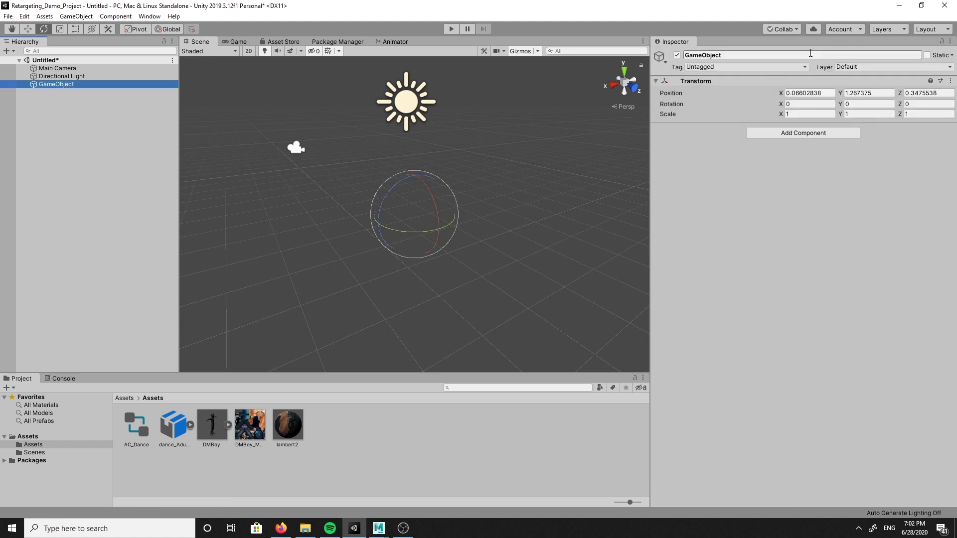
pyautogui.click(790, 55)
pyautogui.write('Character')
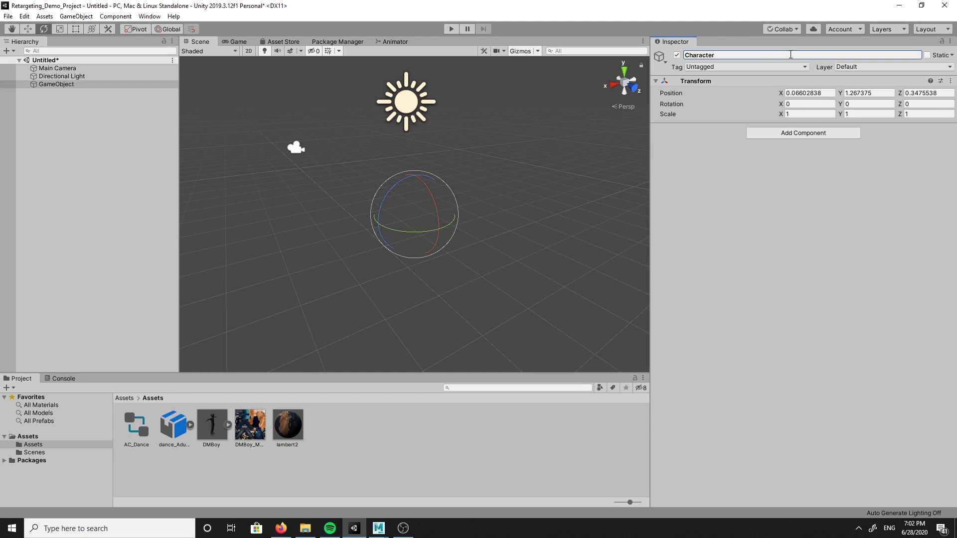
pyautogui.press('Return')
# Set the Character object's position to X 0, Y 0, Z 0.
pyautogui.click(835, 93)
pyautogui.write('0')
pyautogui.press('Tab')
pyautogui.write('0')
pyautogui.press('Tab')
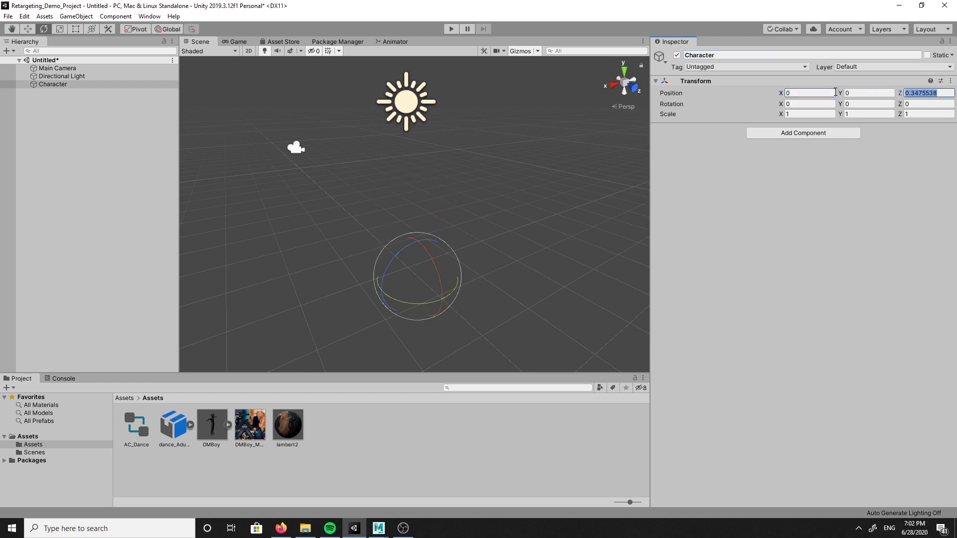
pyautogui.write('0')
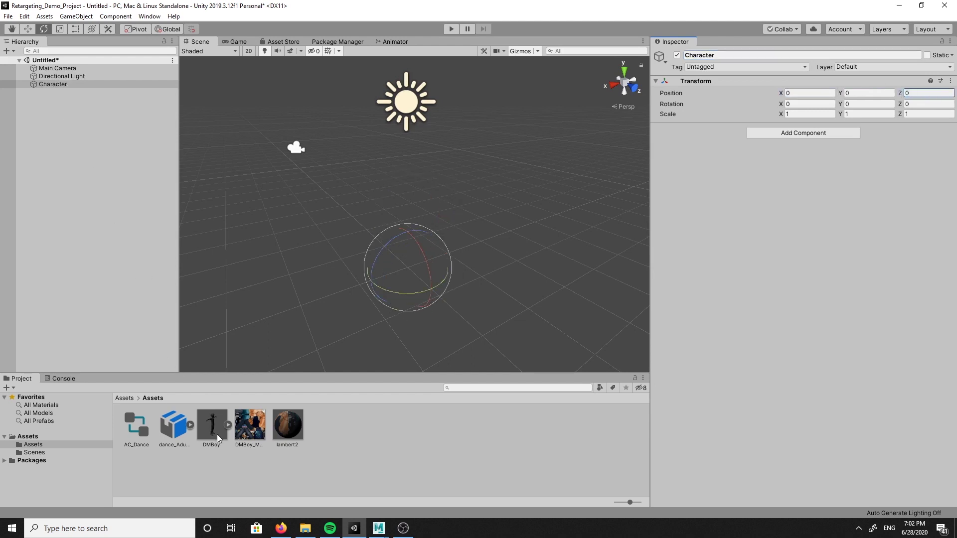
# Add the DMBoy and dance_Adult_Female(includeTPose) models to the scene as children of the Character object.
pyautogui.moveTo(217, 434); pyautogui.dragTo(55, 83)
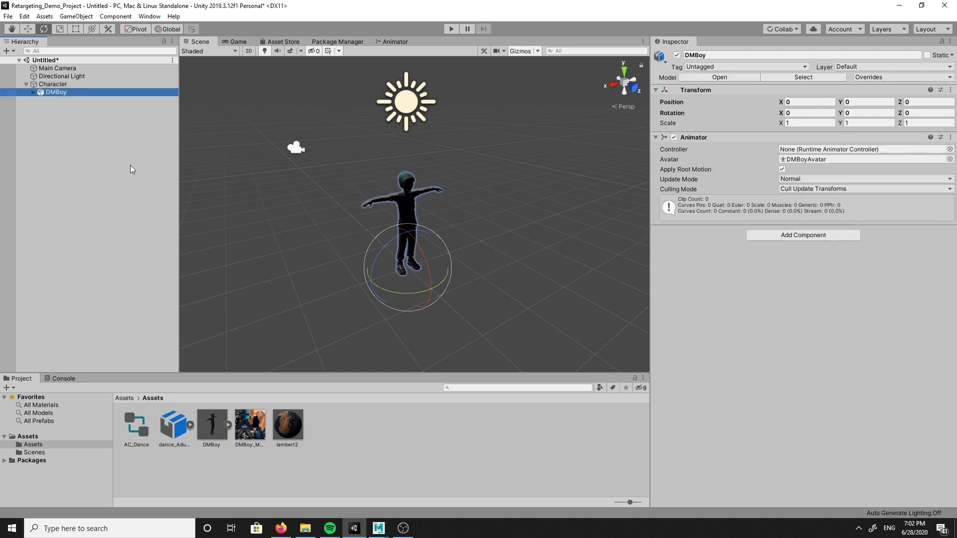
pyautogui.click(138, 427)
pyautogui.click(176, 425)
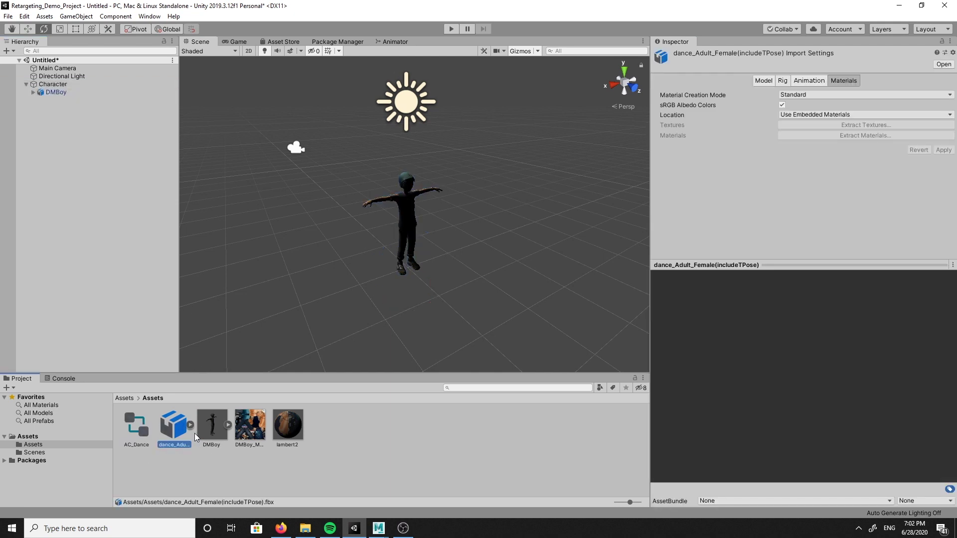
pyautogui.moveTo(195, 437); pyautogui.dragTo(56, 85)
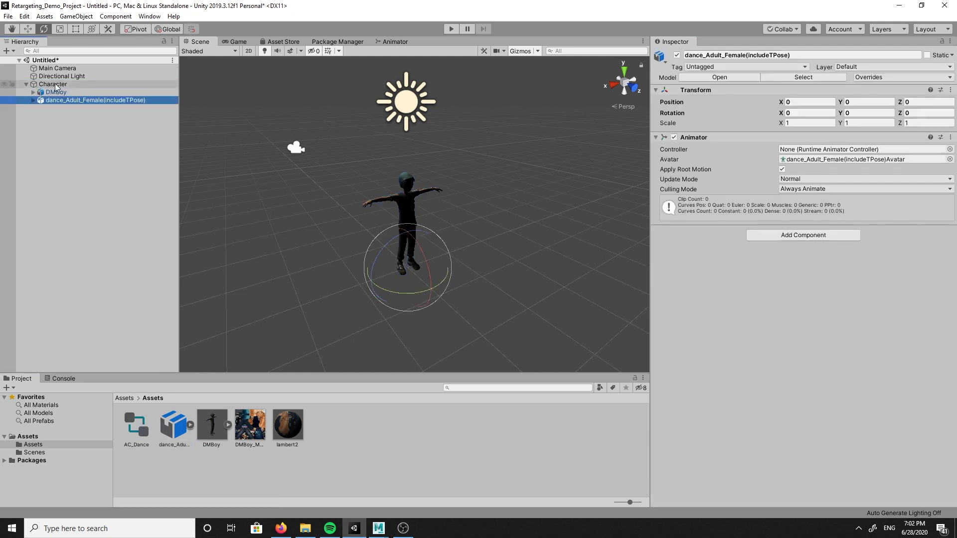
pyautogui.click(57, 84)
pyautogui.click(100, 92)
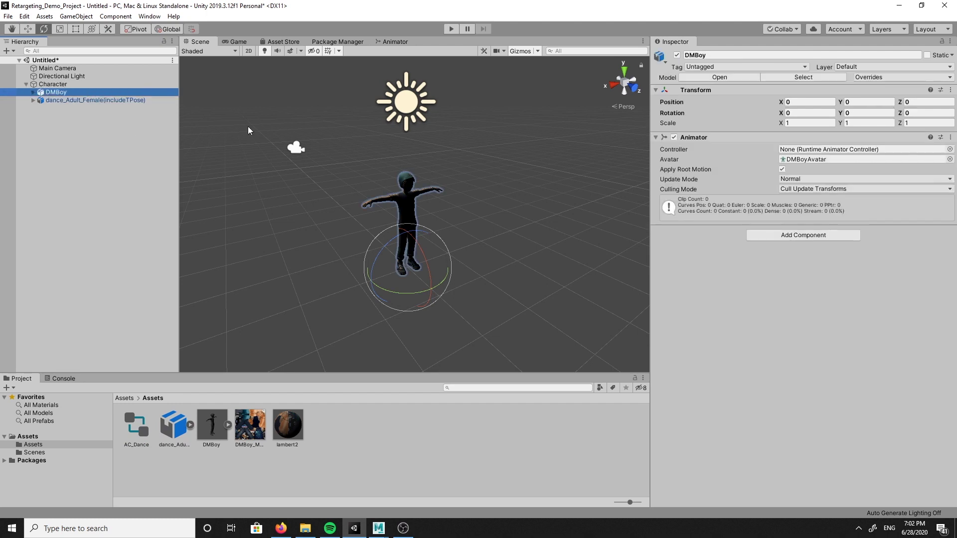
# Assign AC_Dance as the Animator controller of both DMBoy and dance_Adult_Female(includeTPose), and deactivate the female model.
pyautogui.keyDown('alt'); pyautogui.moveTo(495, 283); pyautogui.dragTo(488, 278); pyautogui.keyUp('alt')
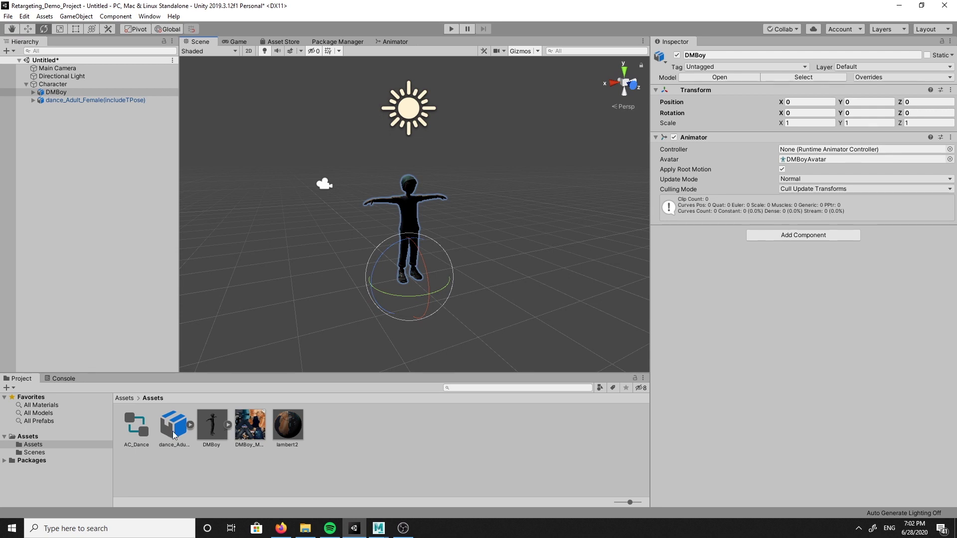
pyautogui.doubleClick(132, 417)
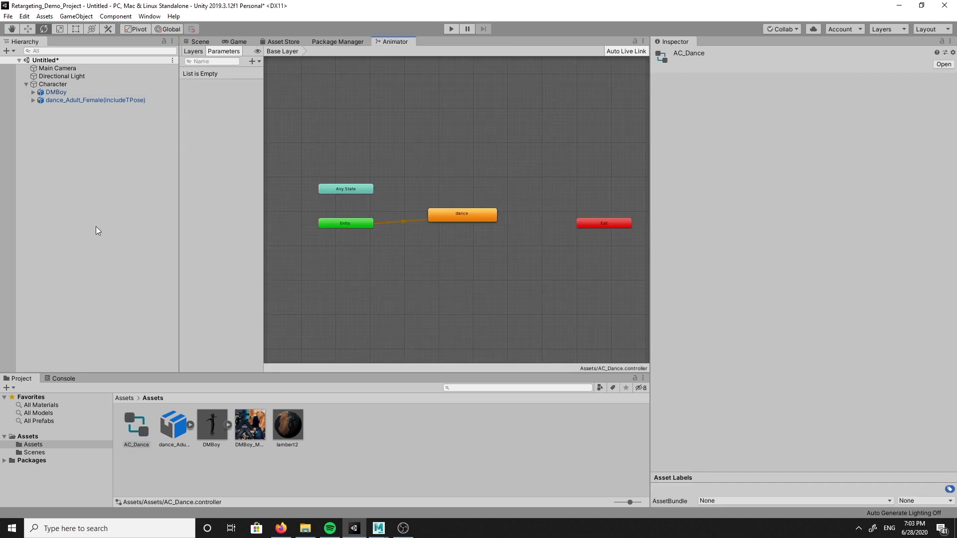
pyautogui.click(58, 91)
pyautogui.click(201, 42)
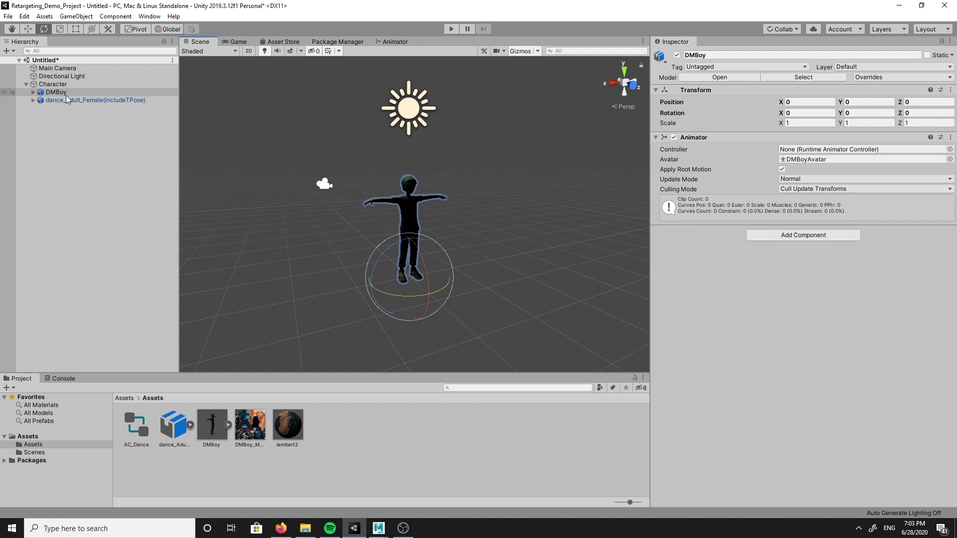
pyautogui.click(138, 425)
pyautogui.moveTo(137, 426); pyautogui.dragTo(798, 155)
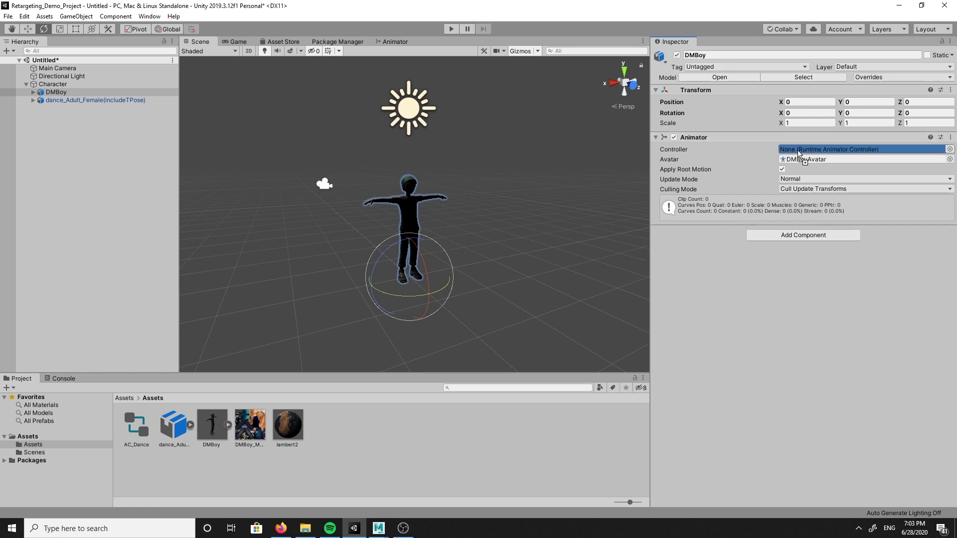
pyautogui.moveTo(798, 154); pyautogui.dragTo(798, 152)
pyautogui.press('Down')
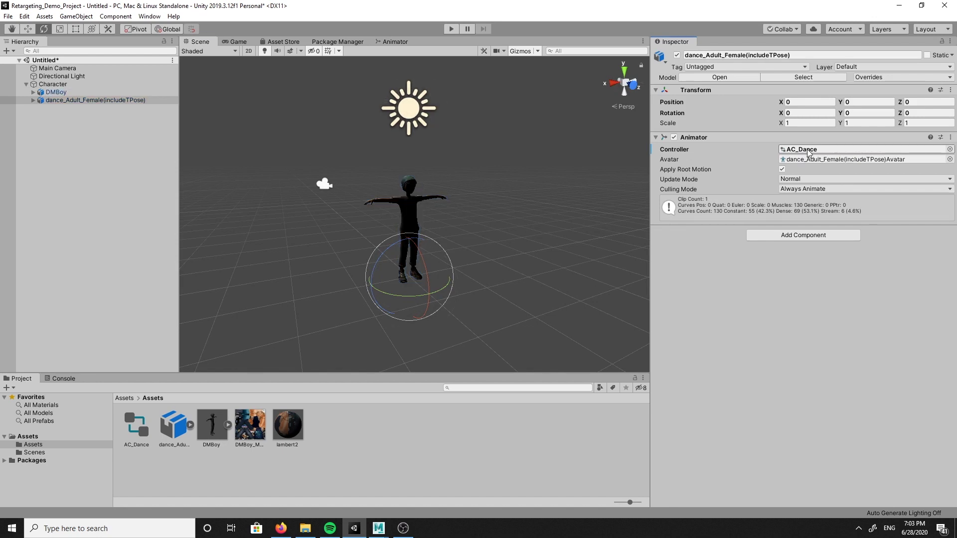
pyautogui.press('Up')
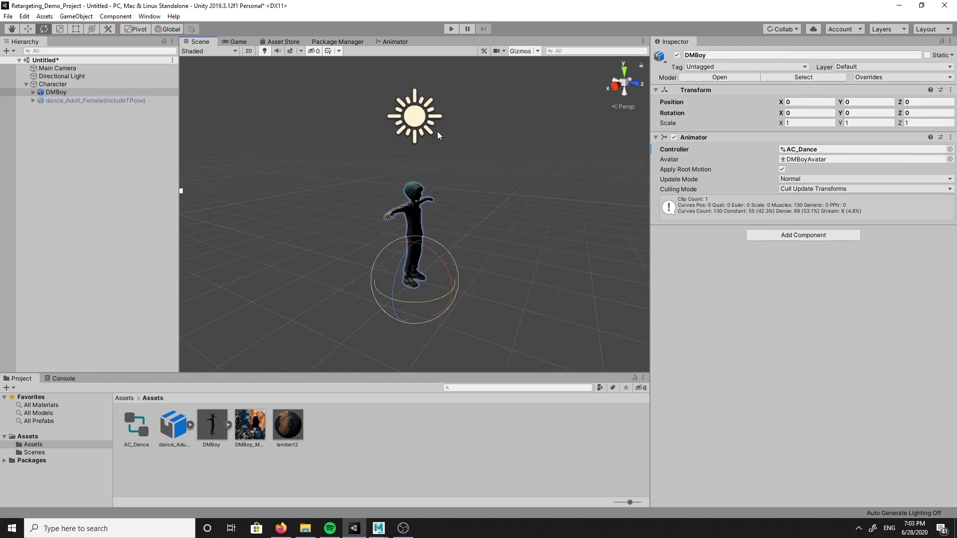
# Rotate the Directional Light to about X 9, Y -161, Z -153 so it lights DMBoy from the front.
pyautogui.click(410, 120)
pyautogui.moveTo(455, 109); pyautogui.dragTo(441, 184)
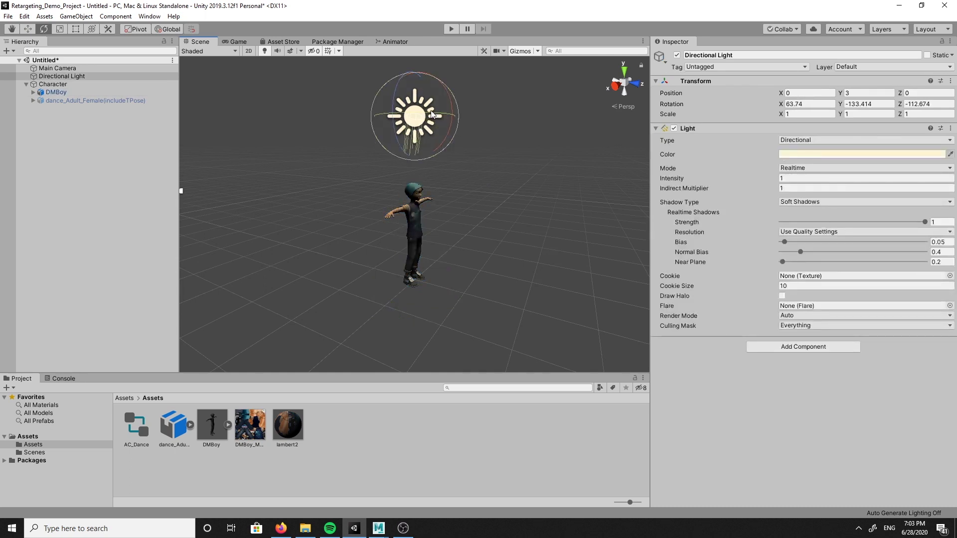
pyautogui.moveTo(444, 88); pyautogui.dragTo(458, 173)
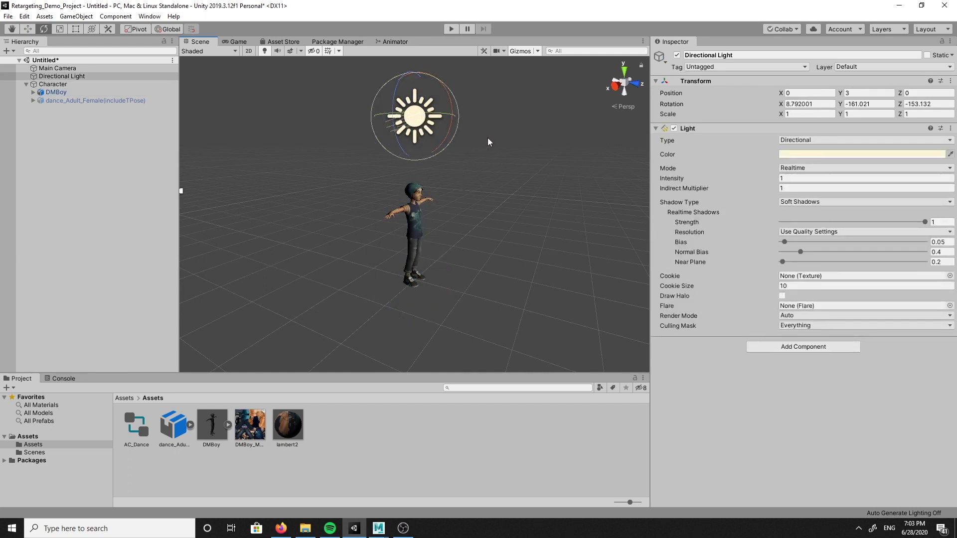
# Align the Main Camera with a close front view of DMBoy and play the scene to preview the dance.
pyautogui.keyDown('alt'); pyautogui.moveTo(487, 138); pyautogui.dragTo(216, 141); pyautogui.keyUp('alt')
pyautogui.click(80, 68)
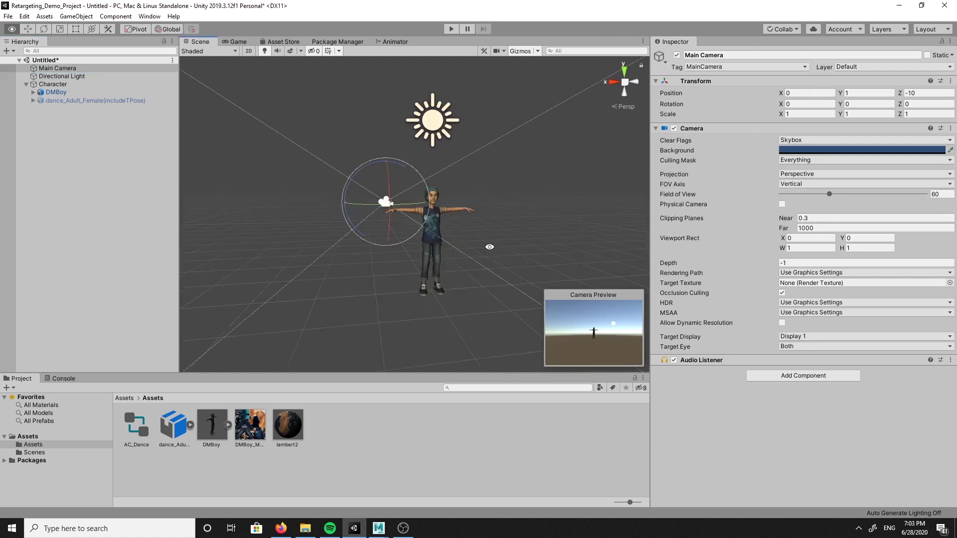
pyautogui.moveTo(465, 234)
pyautogui.keyDown('alt'); pyautogui.mouseDown(button='right')
pyautogui.moveTo(449, 218)
pyautogui.moveTo(481, 237)
pyautogui.mouseUp(button='right'); pyautogui.keyUp('alt')
pyautogui.hotkey('ctrl', 'shift', 'f')
pyautogui.hotkey('ctrl', 'shift', 'f')
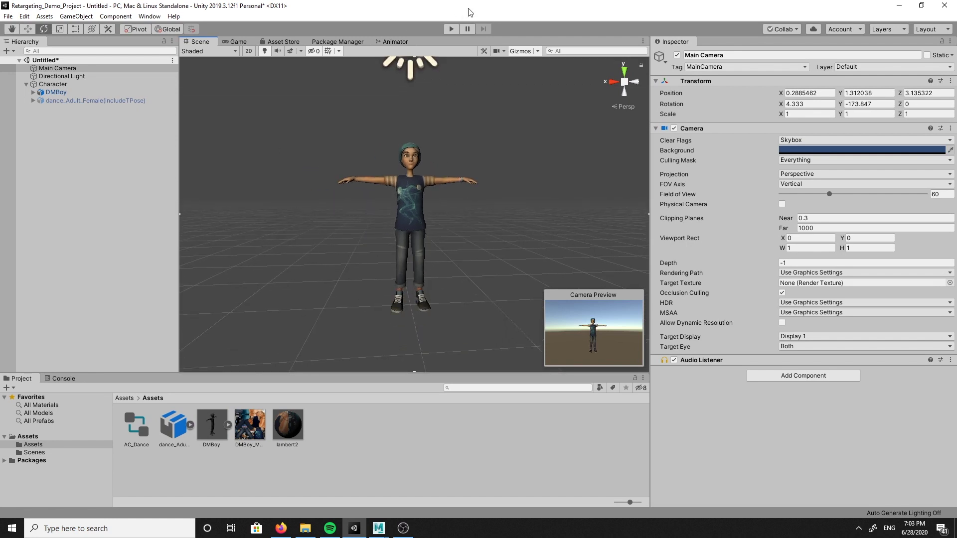
pyautogui.click(455, 28)
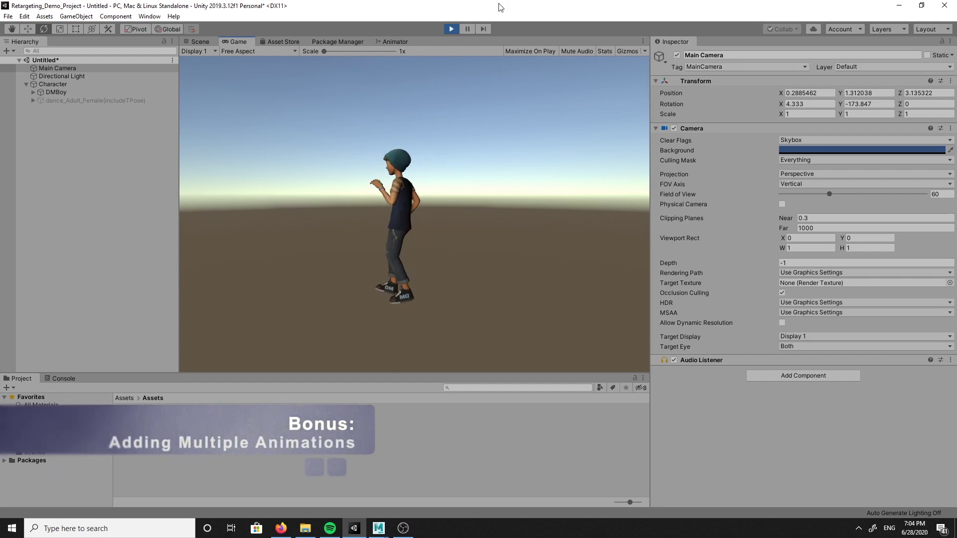
# Stop play mode and import another_dance_Adult_Female.fbx from the another_dance_adult_female folder in RetargetingDemo into the project's Assets folder.
pyautogui.click(454, 31)
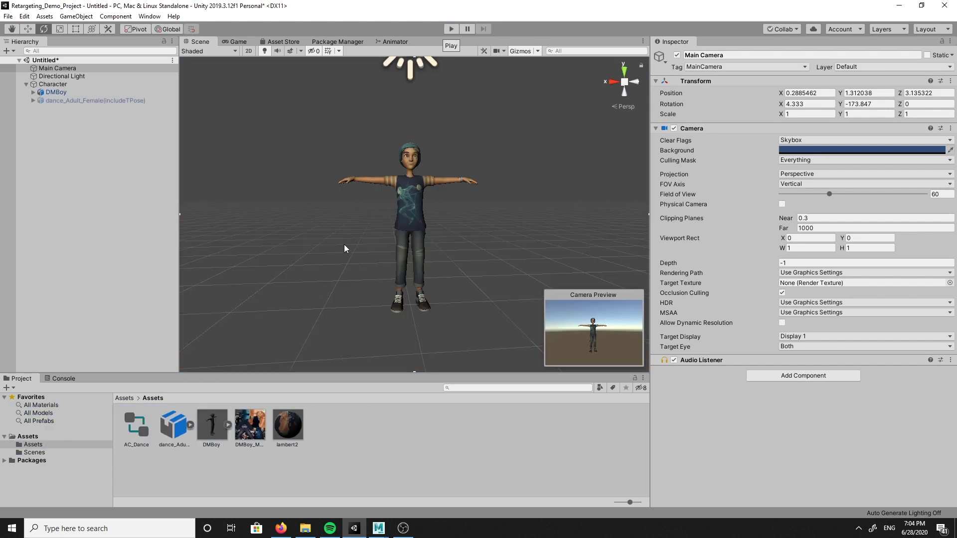
pyautogui.click(305, 527)
pyautogui.click(743, 234)
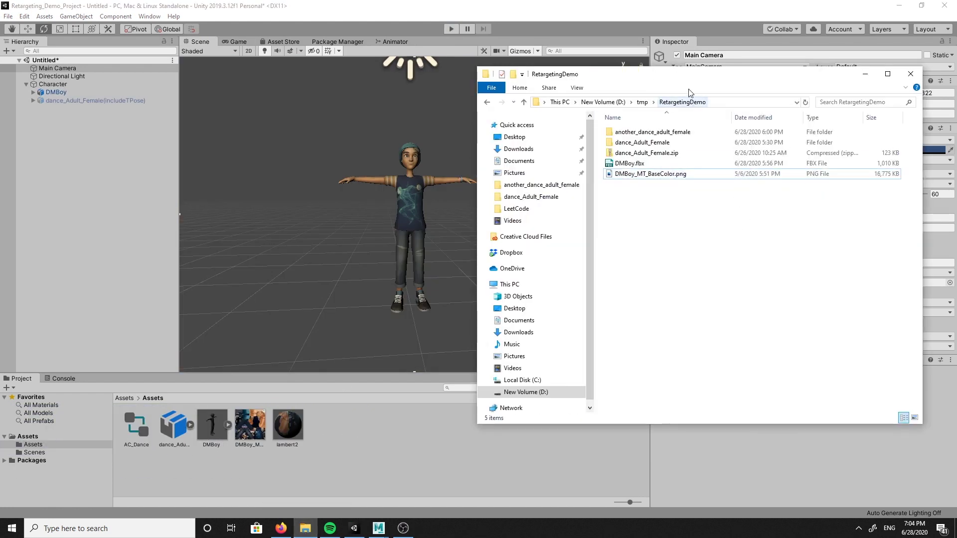
pyautogui.moveTo(697, 75); pyautogui.dragTo(750, 81)
pyautogui.click(682, 140)
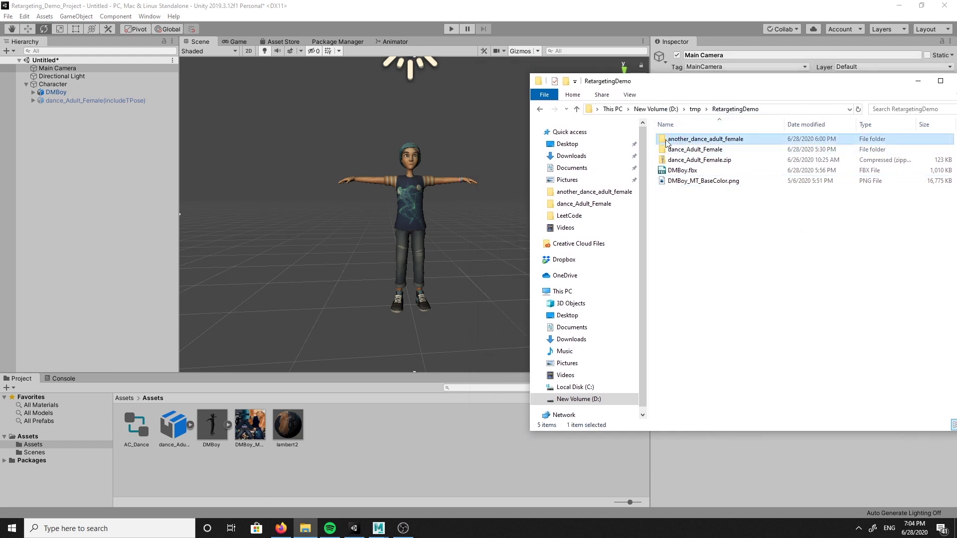
pyautogui.doubleClick(698, 140)
pyautogui.click(698, 140)
pyautogui.moveTo(698, 140); pyautogui.dragTo(321, 444)
pyautogui.click(258, 494)
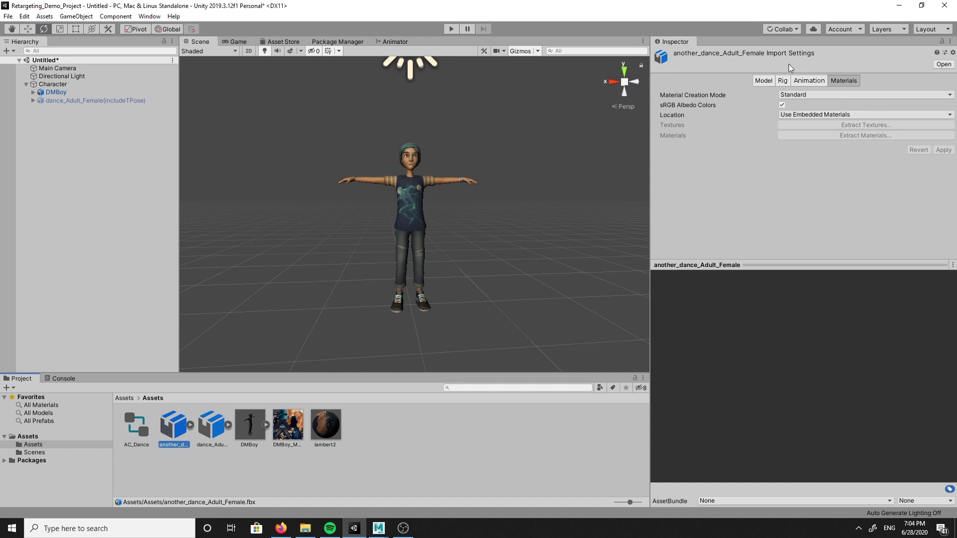
# Set another_dance_Adult_Female's rig to Humanoid, copying its avatar from dance_Adult_Female(includeTPose)Avatar, and apply the import settings.
pyautogui.click(784, 81)
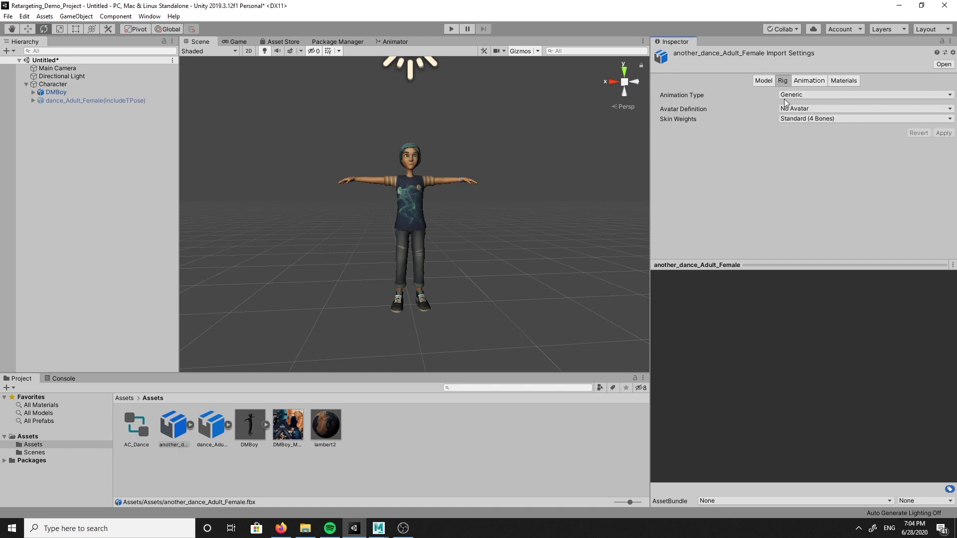
pyautogui.click(784, 94)
pyautogui.click(805, 140)
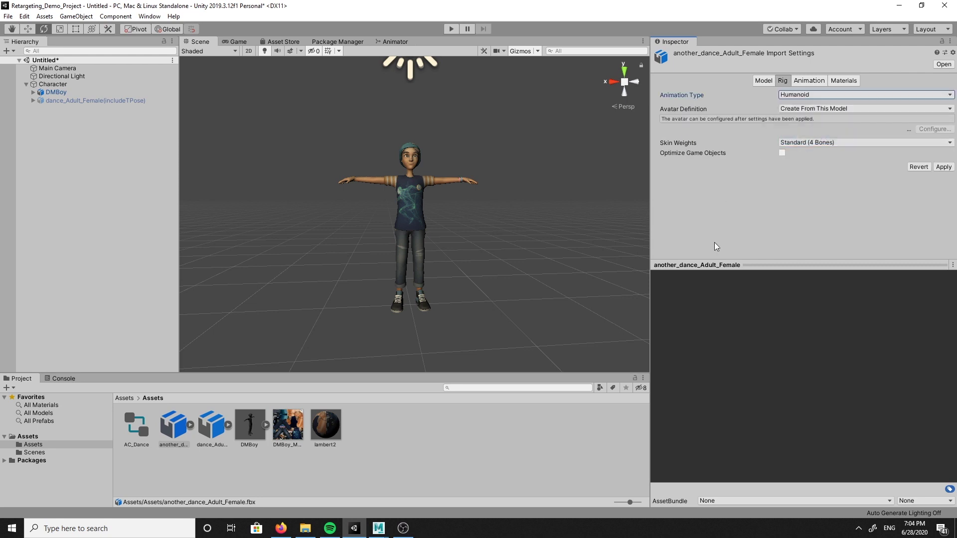
pyautogui.click(807, 108)
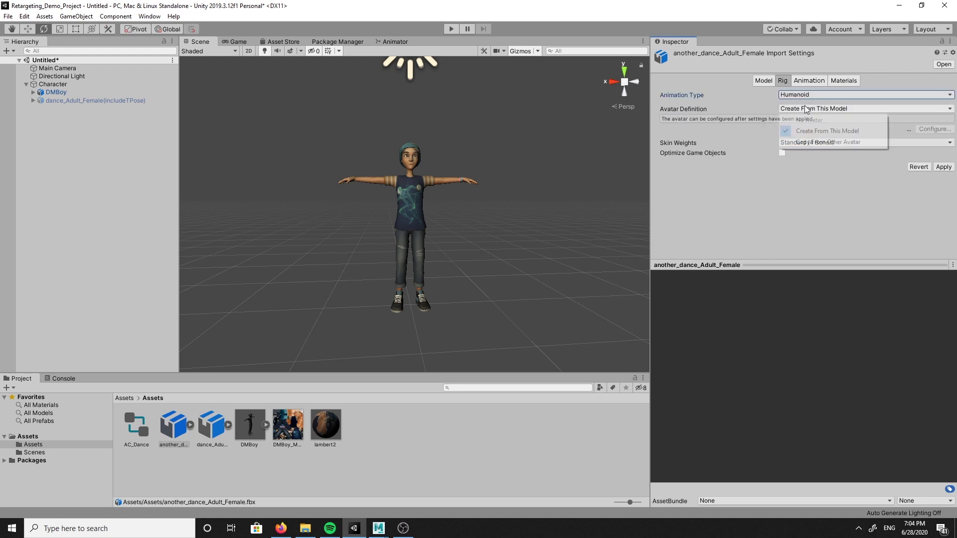
pyautogui.click(811, 141)
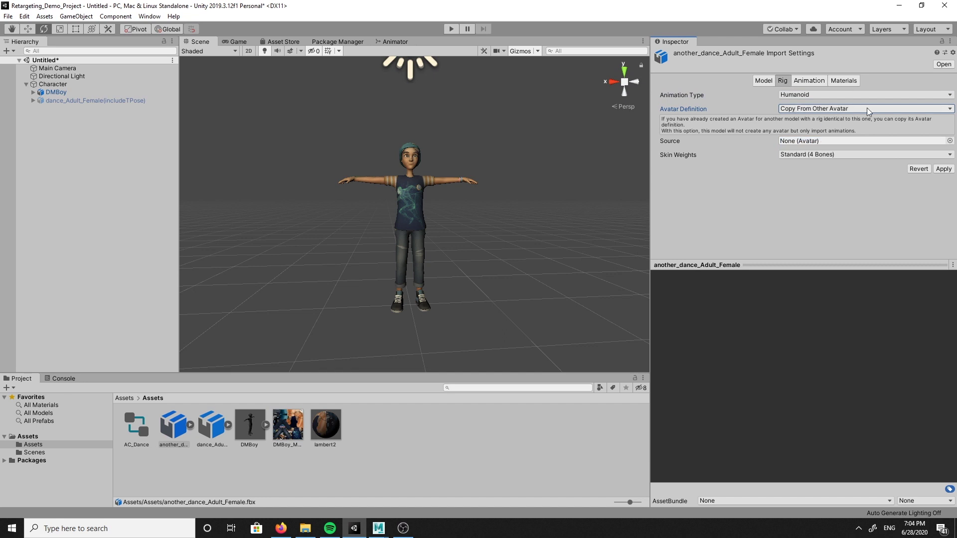
pyautogui.click(949, 140)
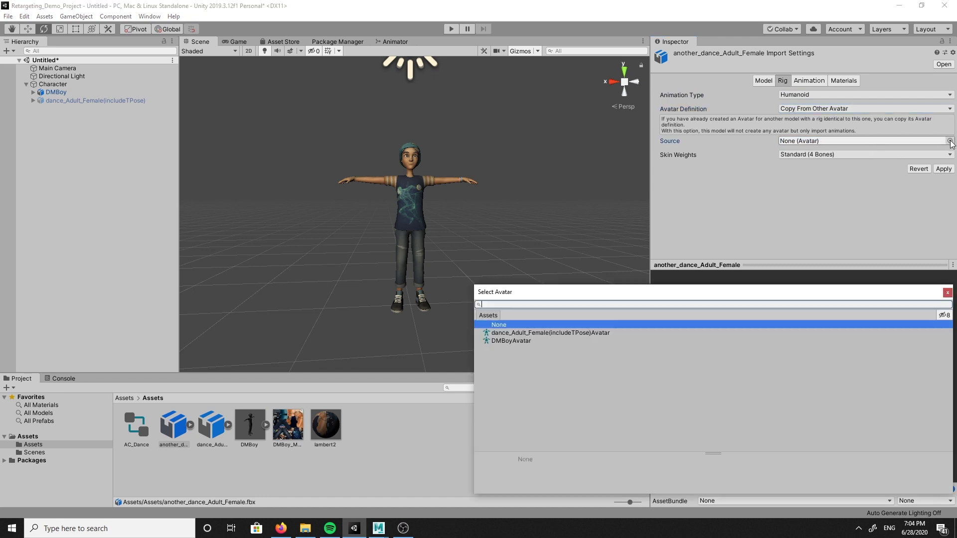
pyautogui.click(520, 333)
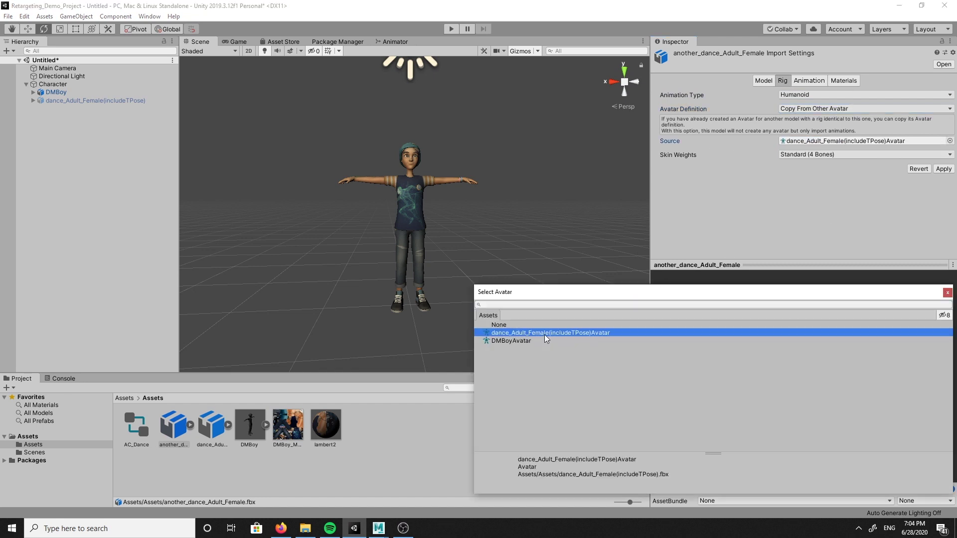
pyautogui.doubleClick(594, 333)
pyautogui.click(792, 155)
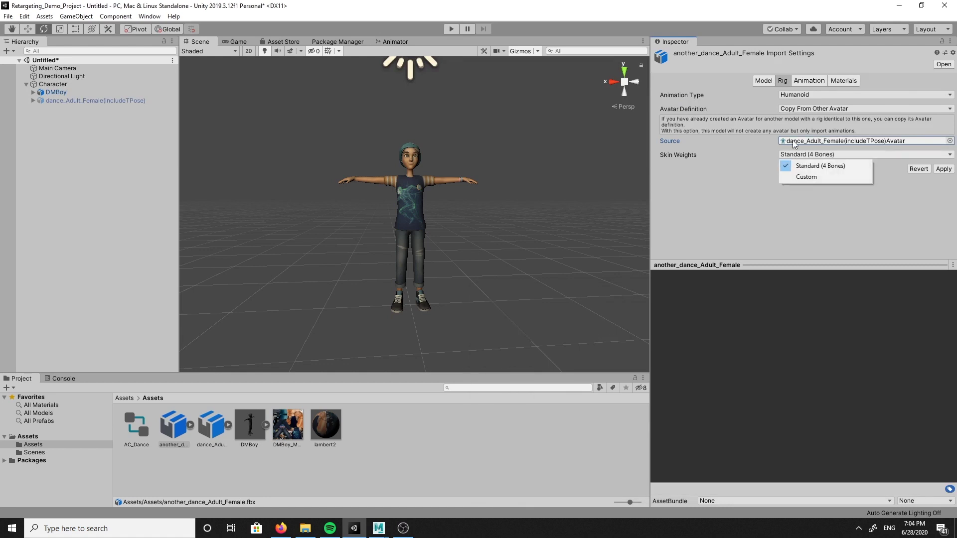
pyautogui.click(792, 139)
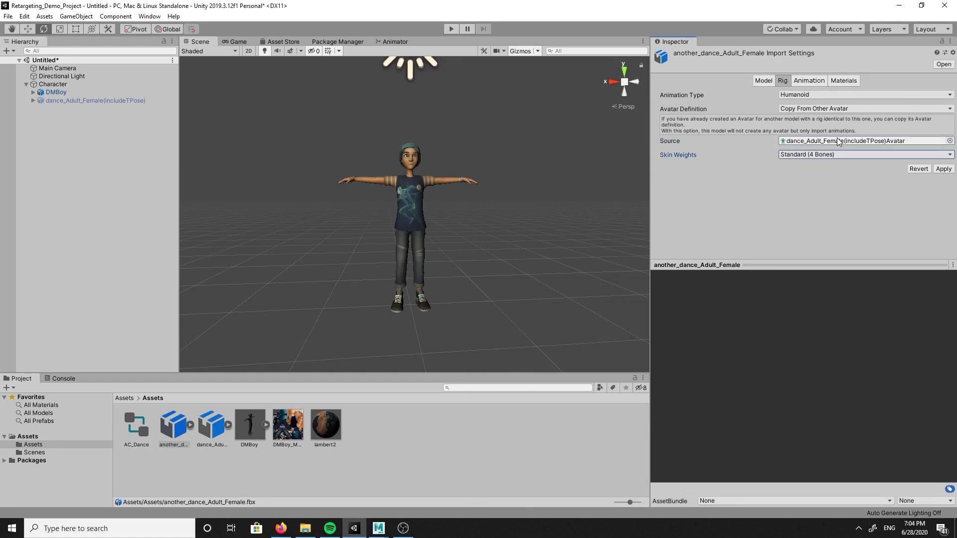
pyautogui.click(943, 169)
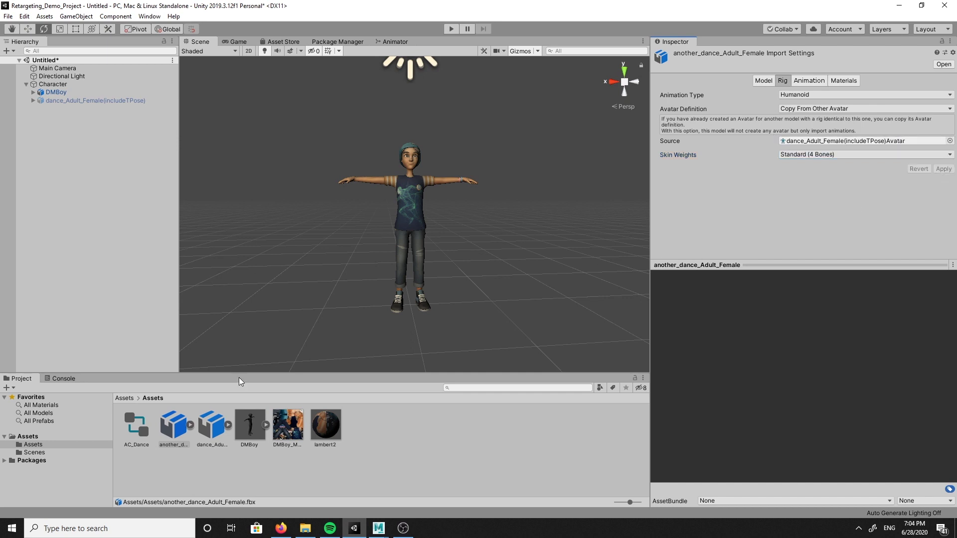
# Add the another_dance_Adult_Female animation as a new state in the AC_Dance controller.
pyautogui.doubleClick(140, 429)
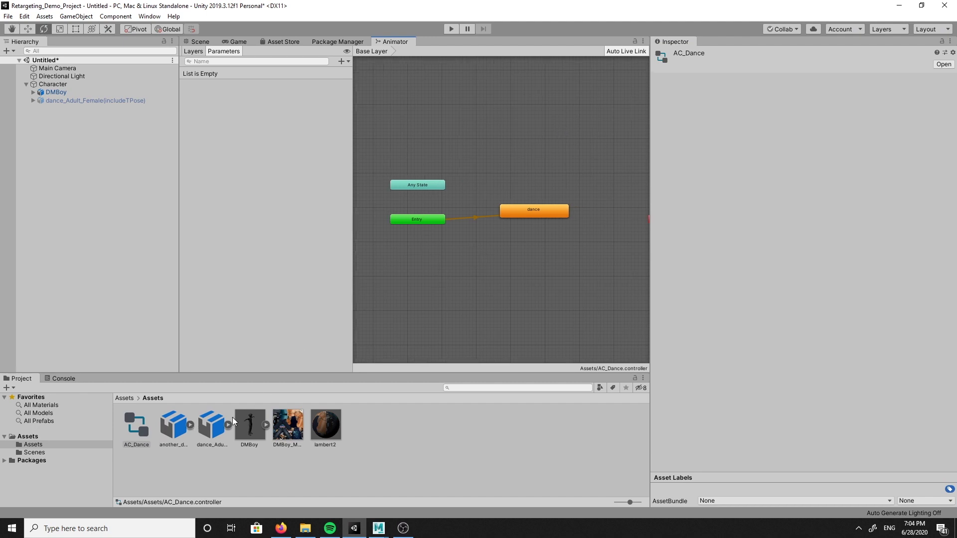
pyautogui.click(174, 425)
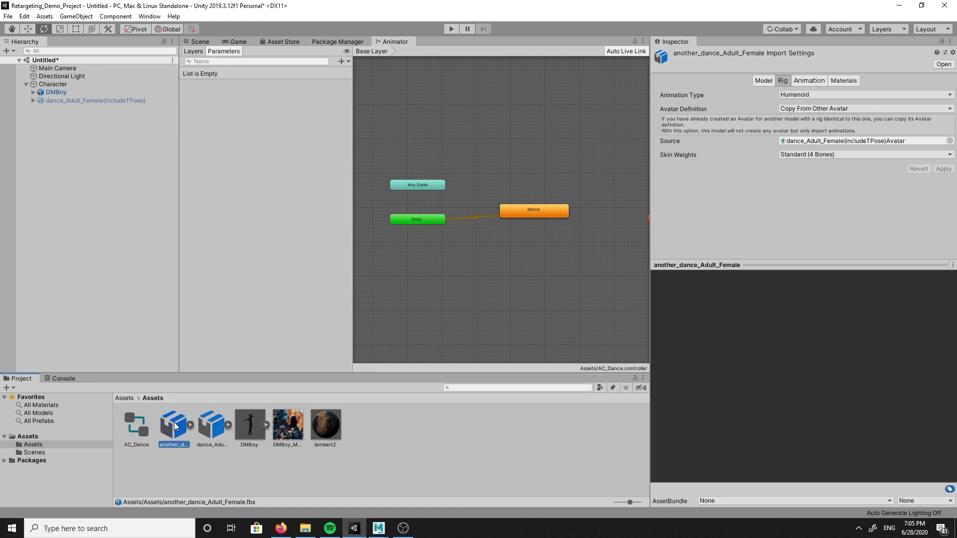
pyautogui.moveTo(174, 422); pyautogui.dragTo(540, 197)
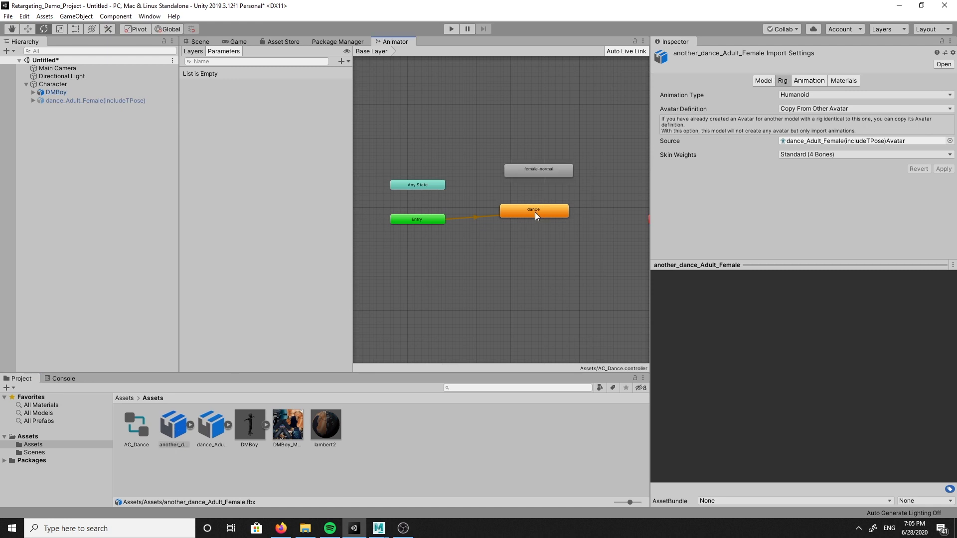
# Delete the dance state from AC_Dance, position female-normal beside Entry, and play the scene to preview the new dance.
pyautogui.rightClick(534, 211)
pyautogui.click(560, 264)
pyautogui.moveTo(542, 170); pyautogui.dragTo(514, 199)
pyautogui.moveTo(414, 223); pyautogui.dragTo(415, 232)
pyautogui.moveTo(517, 198); pyautogui.dragTo(531, 206)
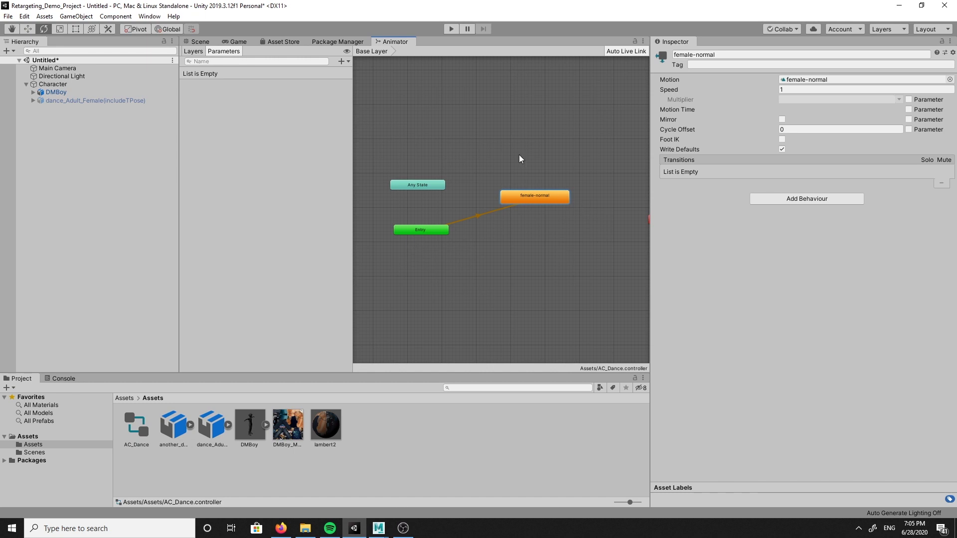
pyautogui.click(238, 41)
pyautogui.click(451, 29)
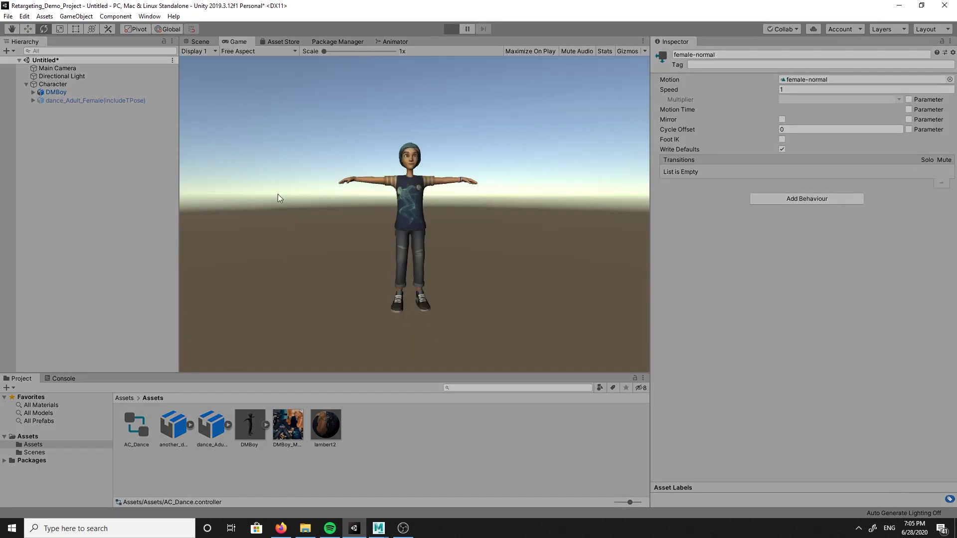